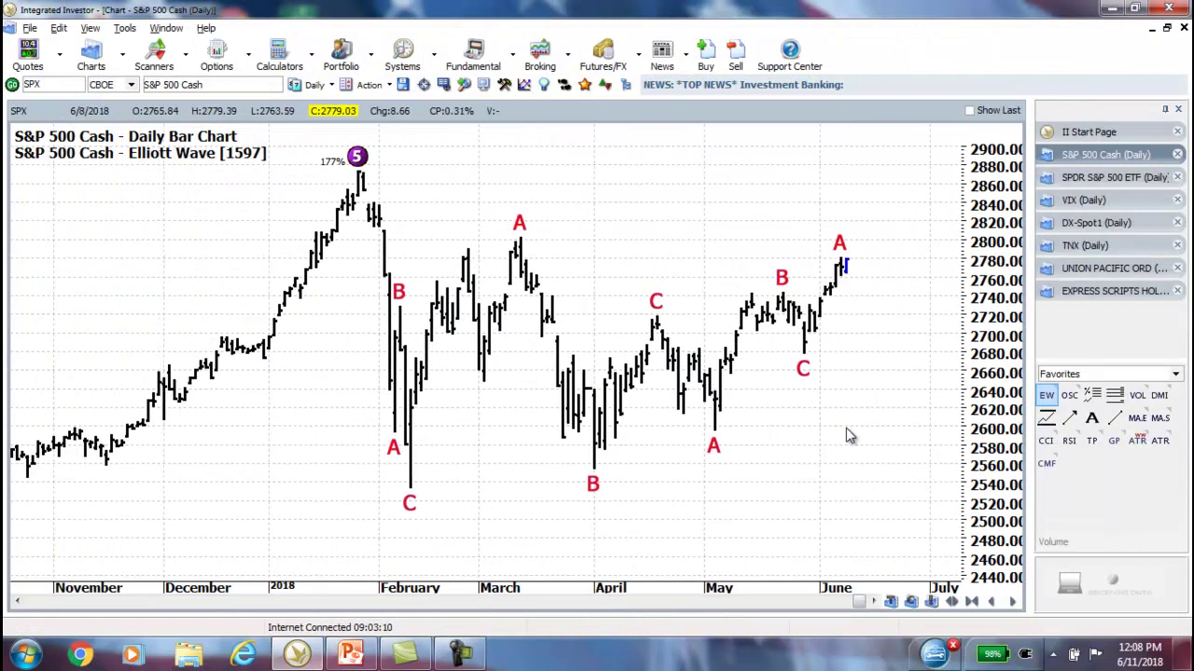
Step: Hide the wave labels and draw trendlines from the January high and April low
{"action": "left_click", "coordinate": [1045, 397]}
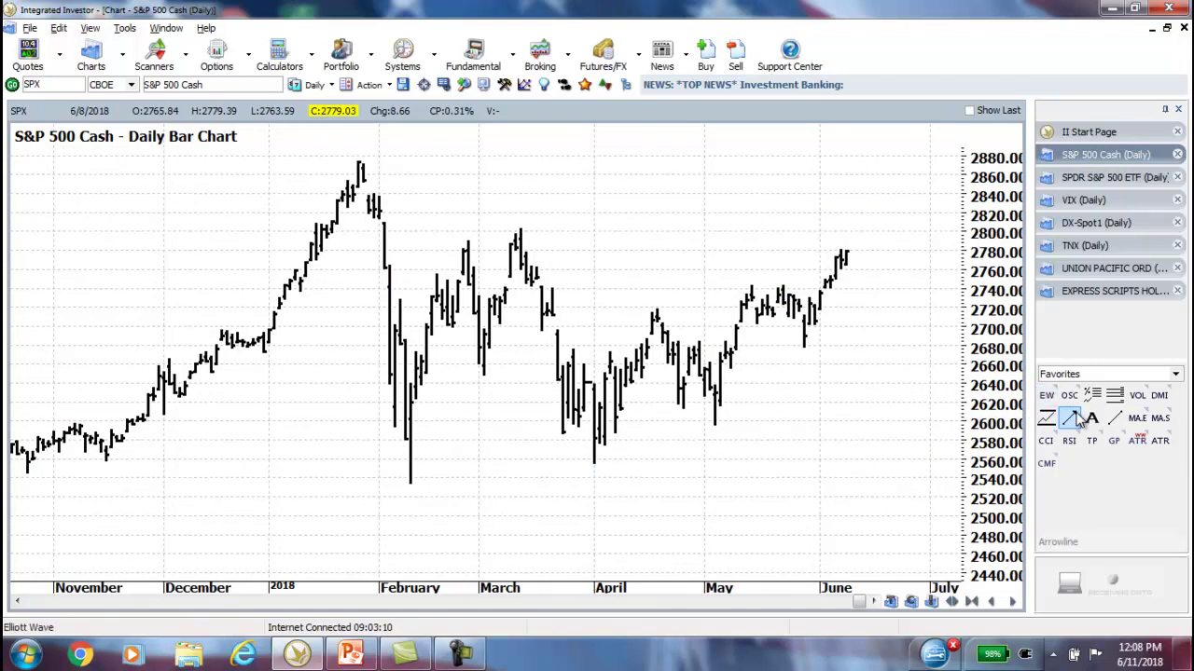
{"action": "left_click", "coordinate": [1118, 424]}
{"action": "mouse_move", "coordinate": [363, 158]}
{"action": "left_mouse_down"}
{"action": "mouse_move", "coordinate": [721, 349]}
{"action": "mouse_move", "coordinate": [740, 345]}
{"action": "left_mouse_up"}
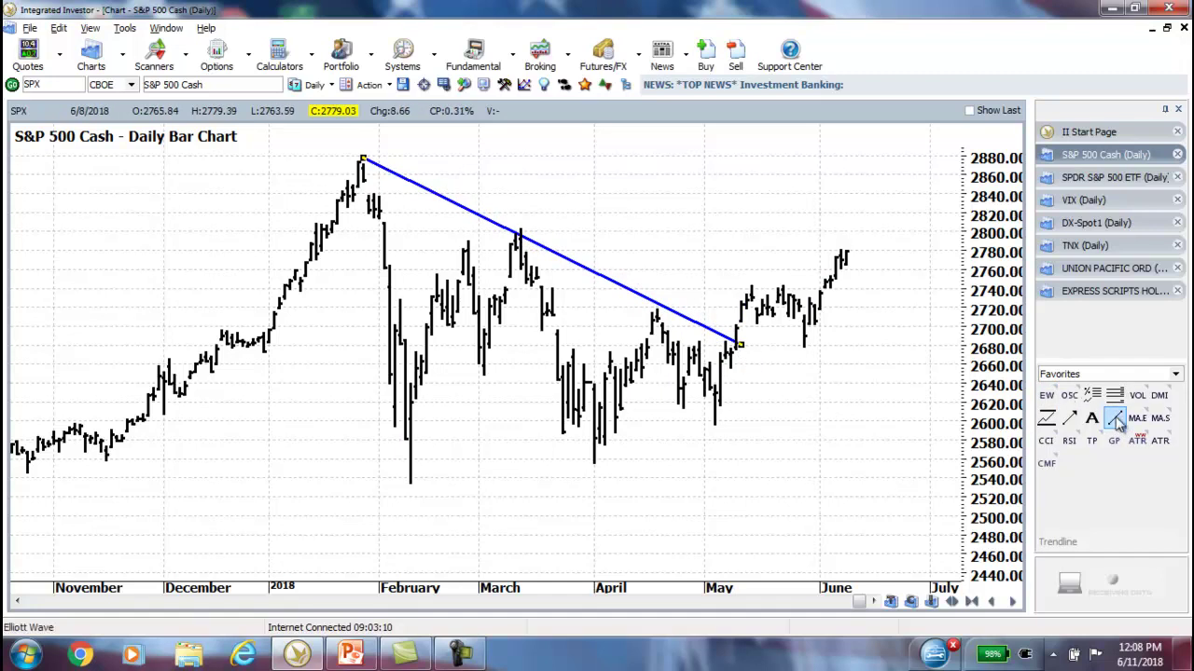
{"action": "left_click_drag", "start_coordinate": [589, 480], "coordinate": [746, 367]}
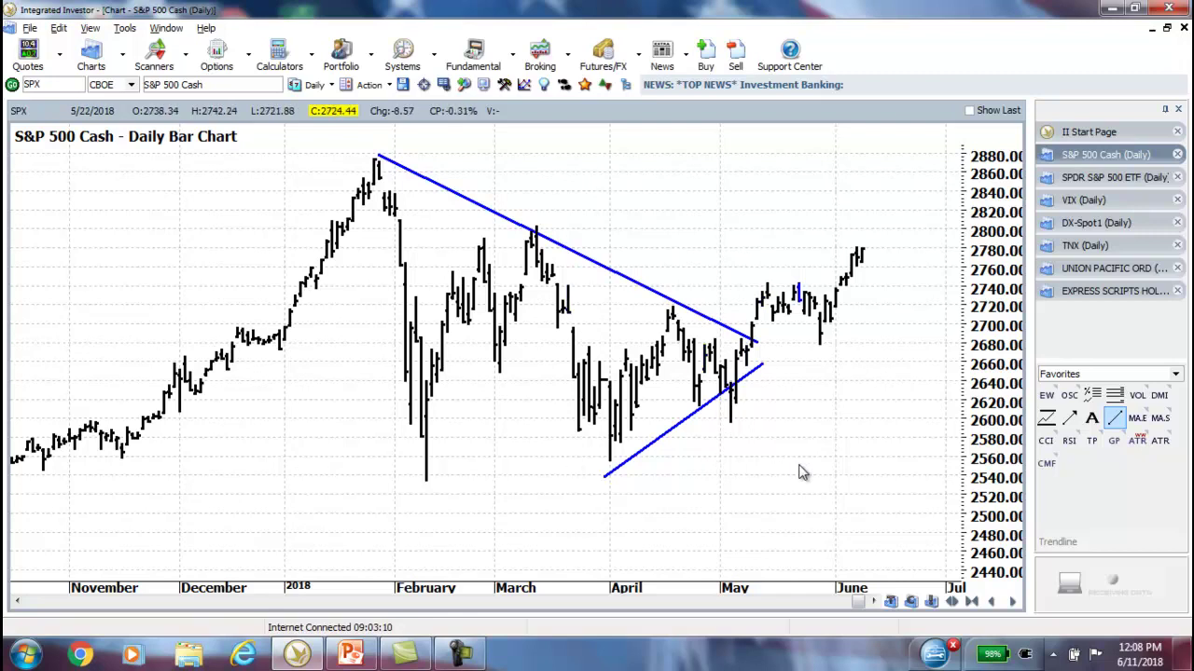
{"action": "left_click_drag", "start_coordinate": [845, 461], "coordinate": [834, 469]}
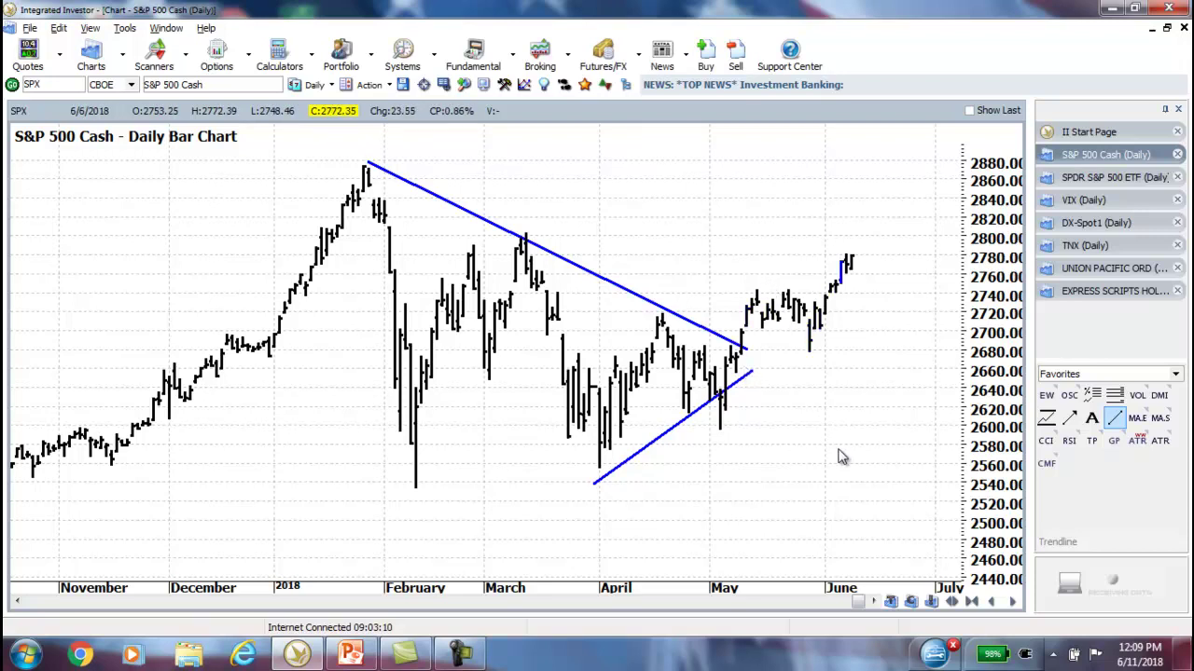
Step: Turn the EW overlay back on so wave 5 and A-B-C labels reappear
{"action": "left_click", "coordinate": [1046, 396]}
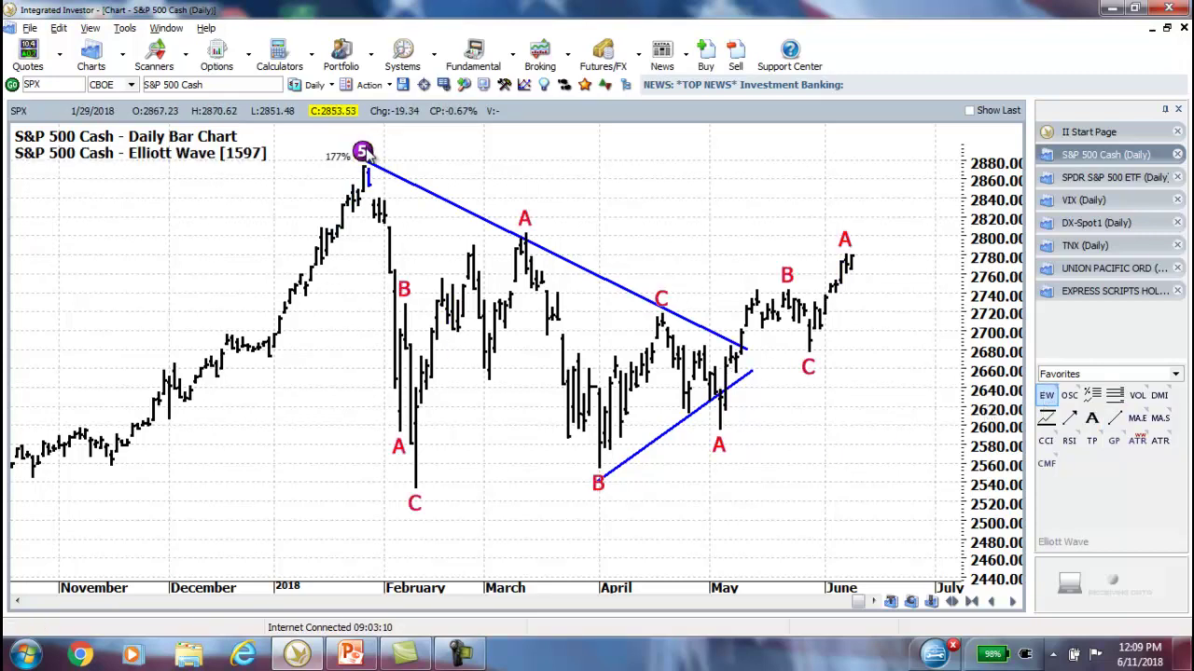
{"action": "mouse_move", "coordinate": [875, 477]}
{"action": "left_mouse_down"}
{"action": "mouse_move", "coordinate": [862, 493]}
{"action": "mouse_move", "coordinate": [885, 492]}
{"action": "left_mouse_up"}
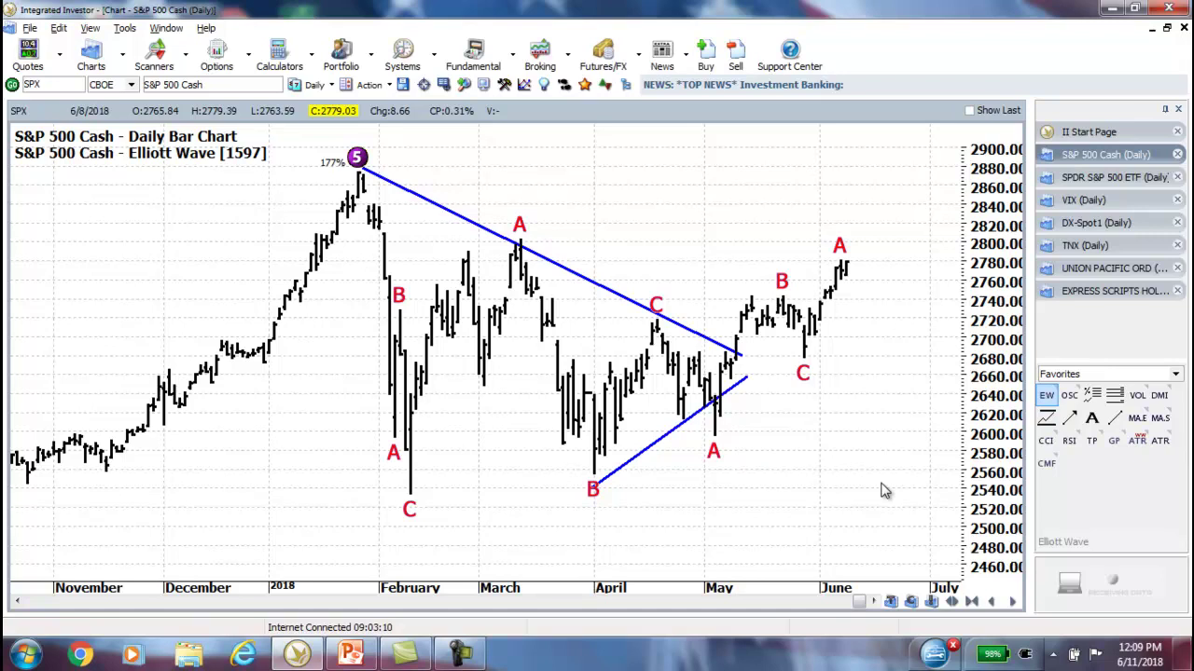
{"action": "left_click_drag", "start_coordinate": [885, 491], "coordinate": [877, 491]}
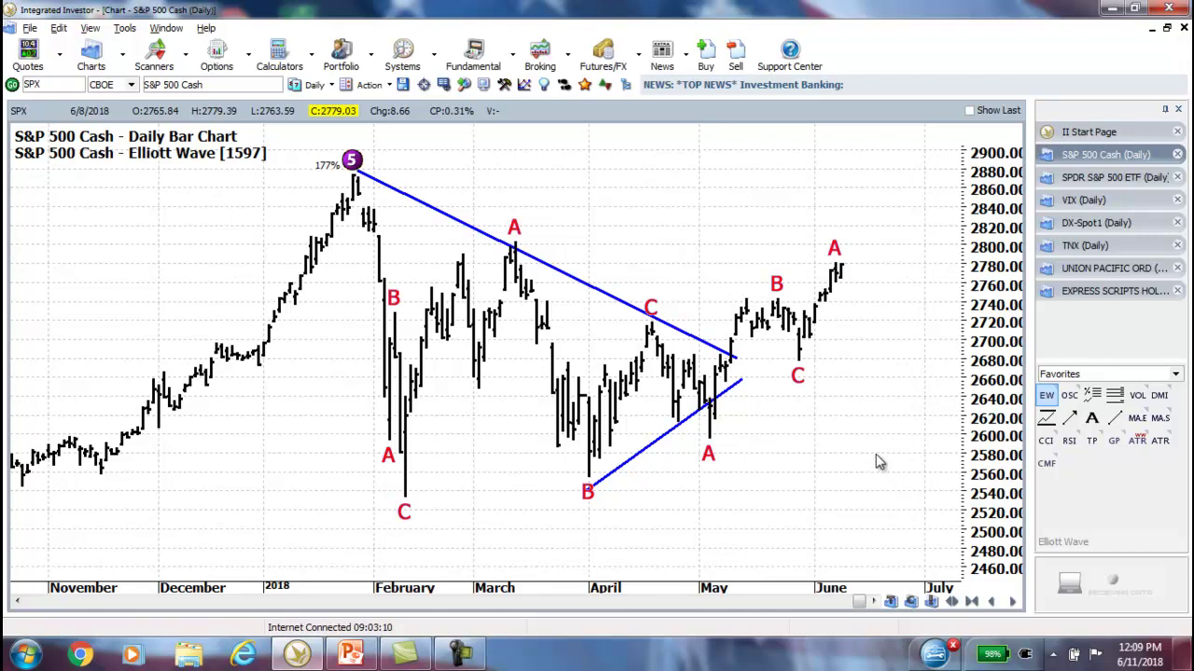
{"action": "left_click_drag", "start_coordinate": [877, 462], "coordinate": [877, 467]}
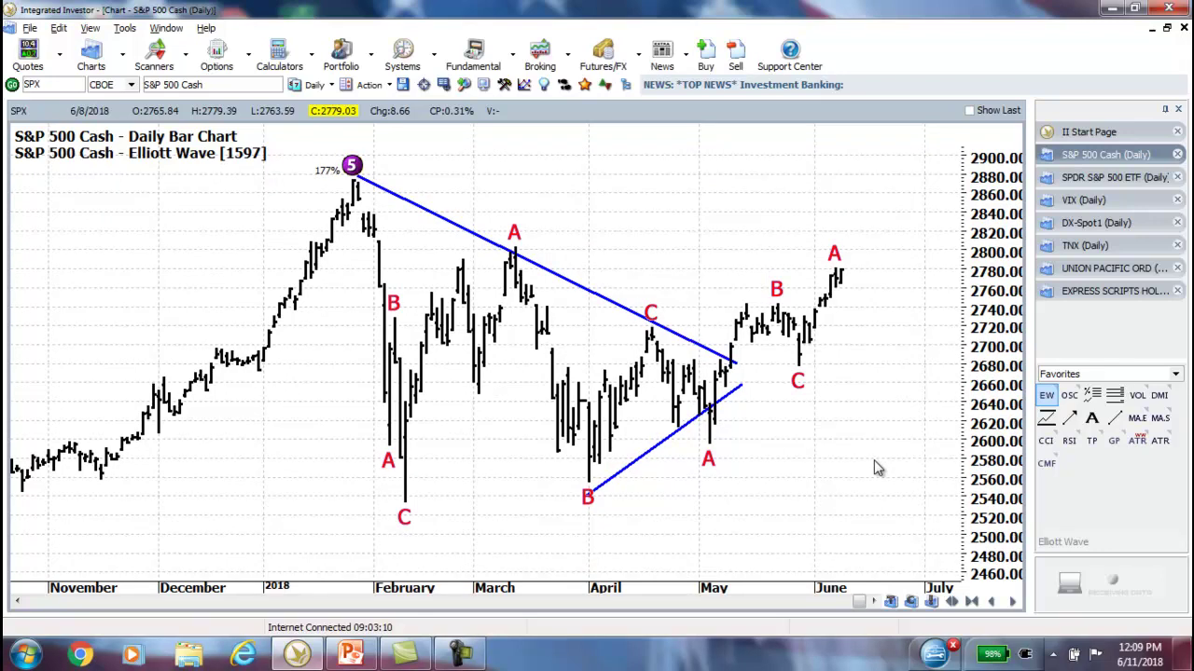
{"action": "left_click_drag", "start_coordinate": [866, 477], "coordinate": [864, 469]}
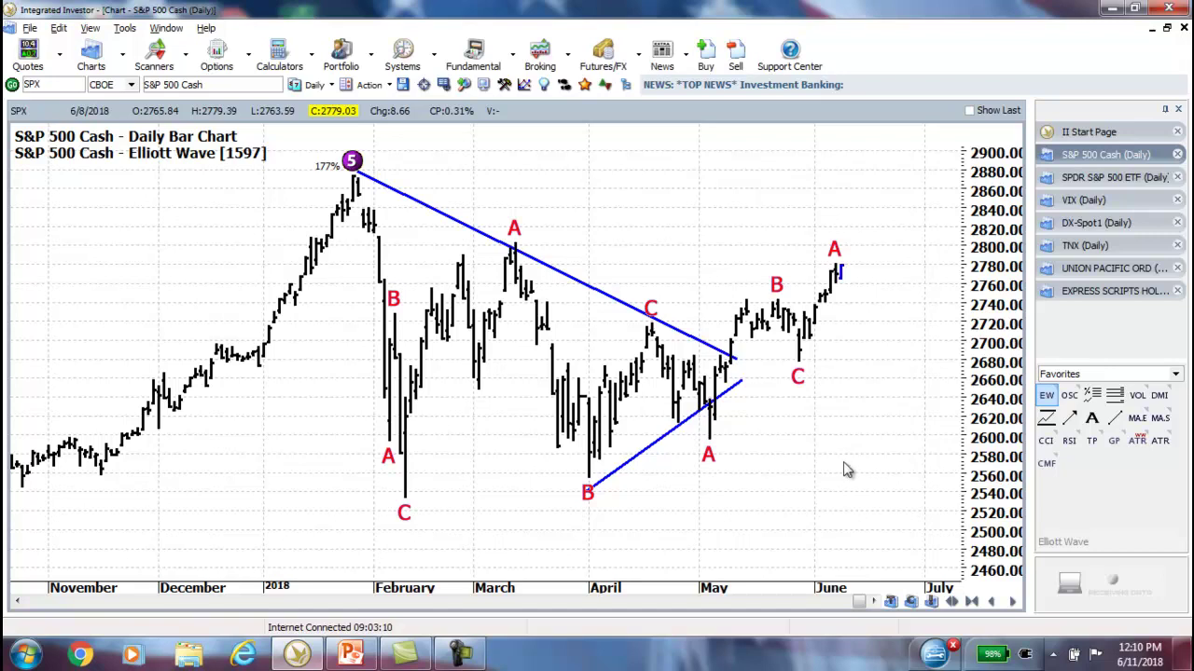
{"action": "left_click_drag", "start_coordinate": [845, 463], "coordinate": [845, 468]}
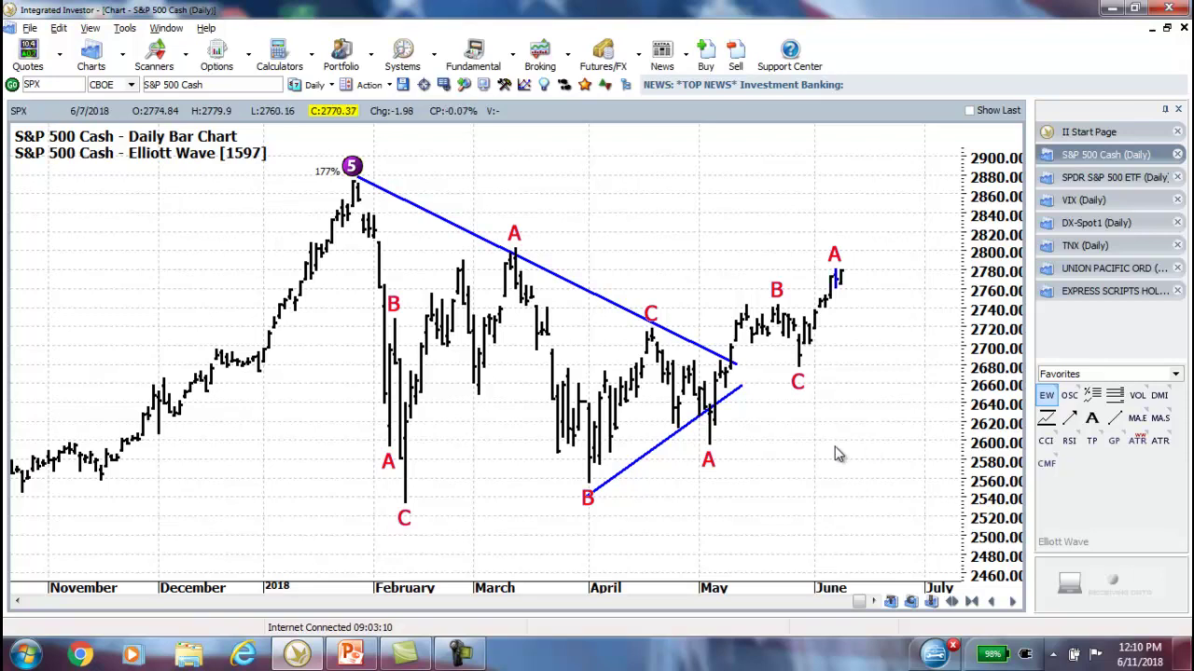
{"action": "left_click_drag", "start_coordinate": [833, 446], "coordinate": [842, 447]}
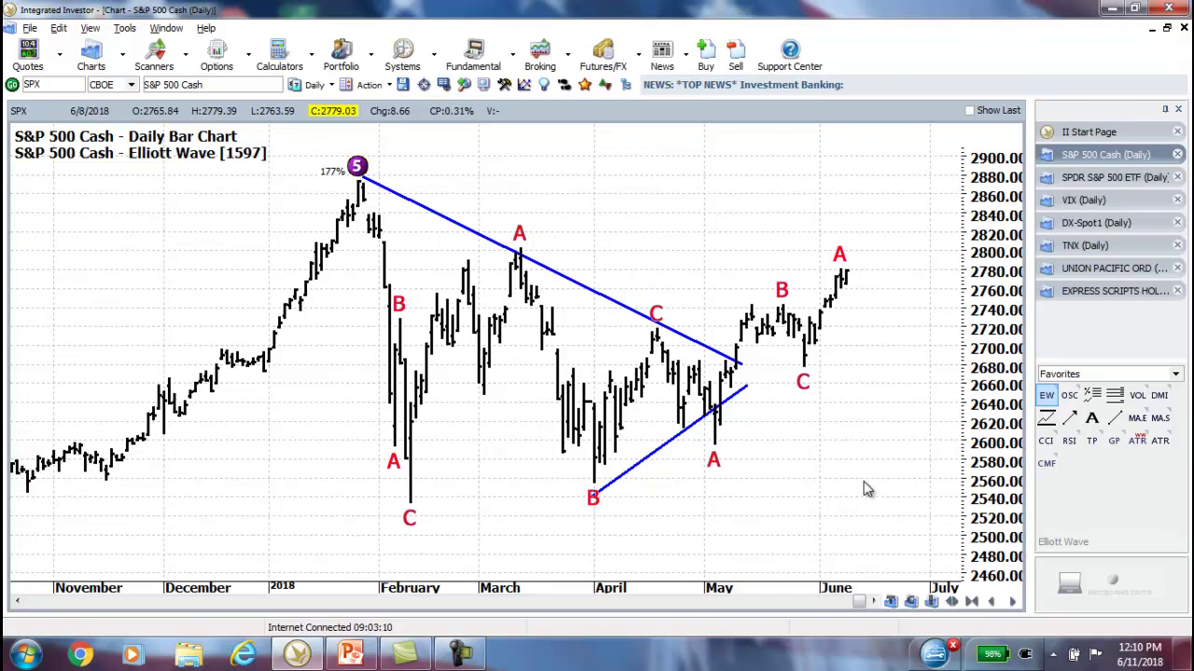
{"action": "left_click_drag", "start_coordinate": [866, 487], "coordinate": [844, 494]}
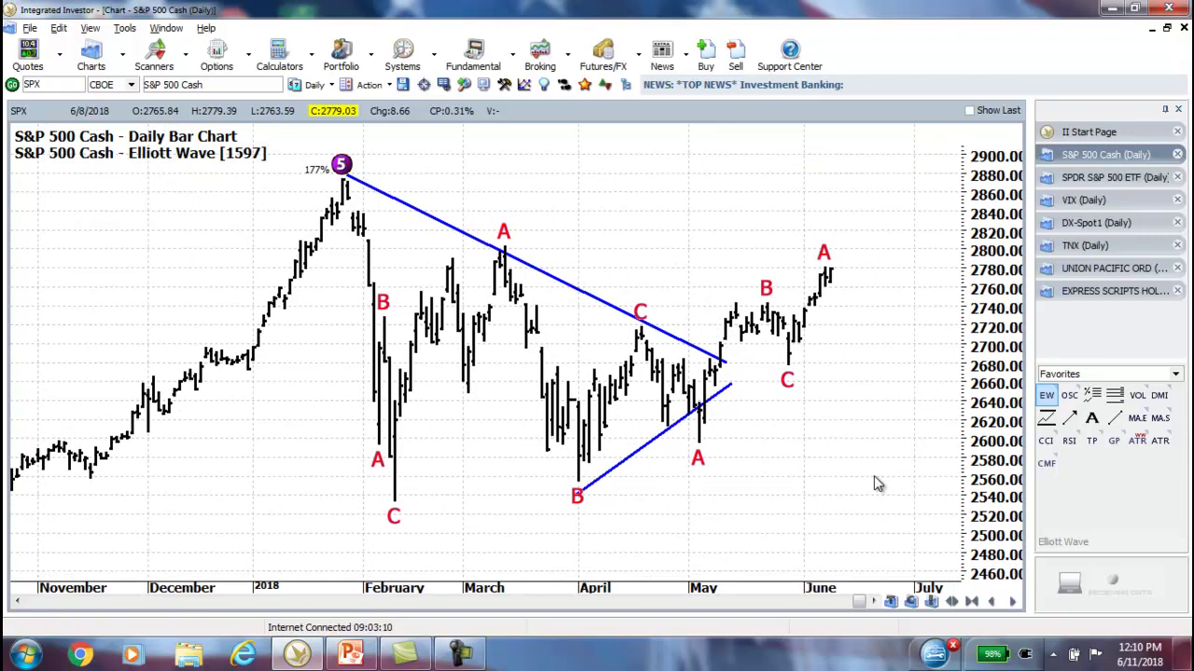
Step: Draw trendlines tracing C down to A, A up to B, and B near 2755 to C
{"action": "left_click", "coordinate": [1115, 419]}
{"action": "mouse_move", "coordinate": [625, 333]}
{"action": "left_mouse_down"}
{"action": "mouse_move", "coordinate": [695, 467]}
{"action": "mouse_move", "coordinate": [684, 450]}
{"action": "left_mouse_up"}
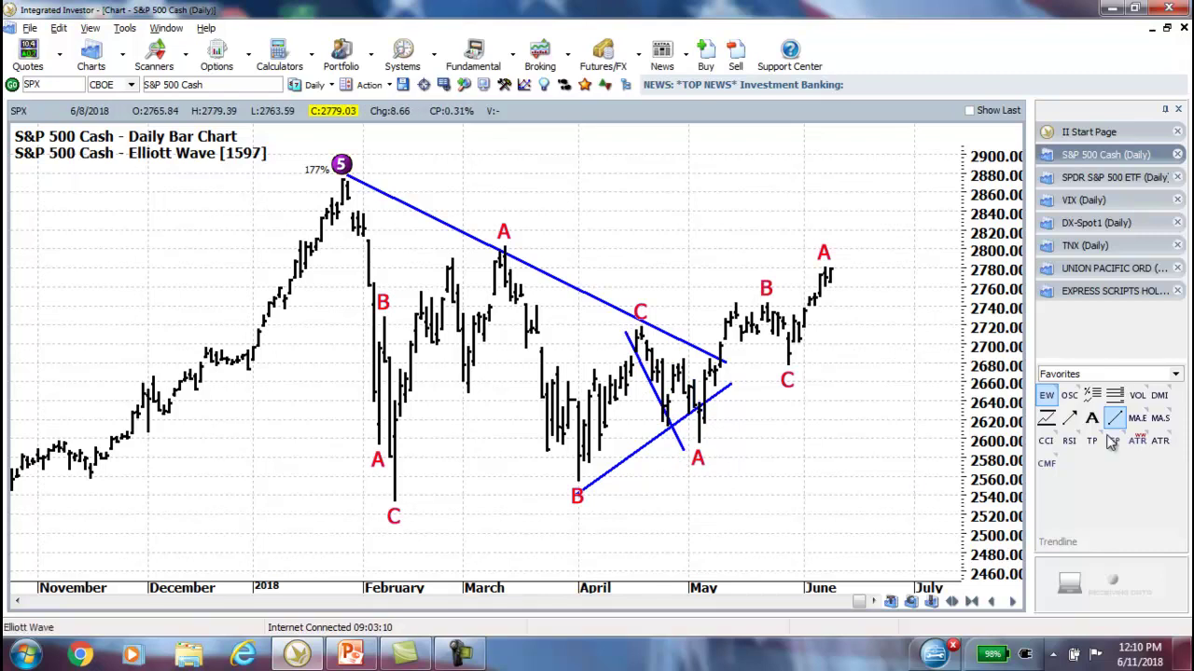
{"action": "mouse_move", "coordinate": [689, 452]}
{"action": "left_mouse_down"}
{"action": "mouse_move", "coordinate": [734, 374]}
{"action": "mouse_move", "coordinate": [761, 301]}
{"action": "mouse_move", "coordinate": [752, 297]}
{"action": "left_mouse_up"}
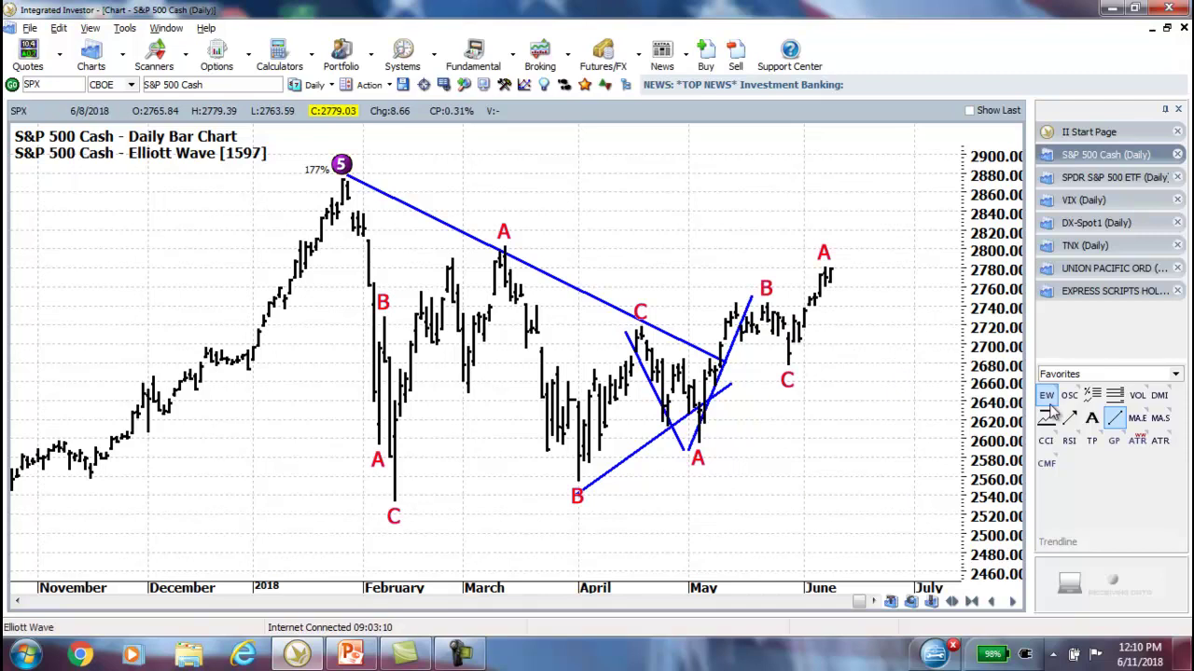
{"action": "left_click", "coordinate": [1115, 419]}
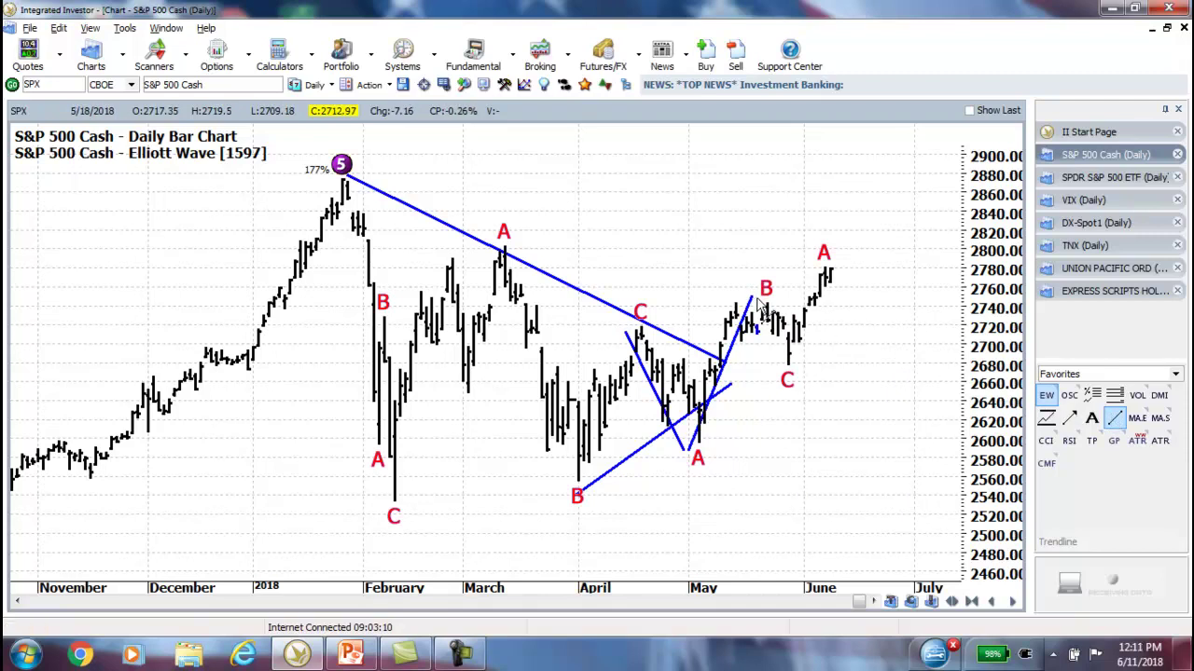
{"action": "left_click_drag", "start_coordinate": [764, 340], "coordinate": [779, 377]}
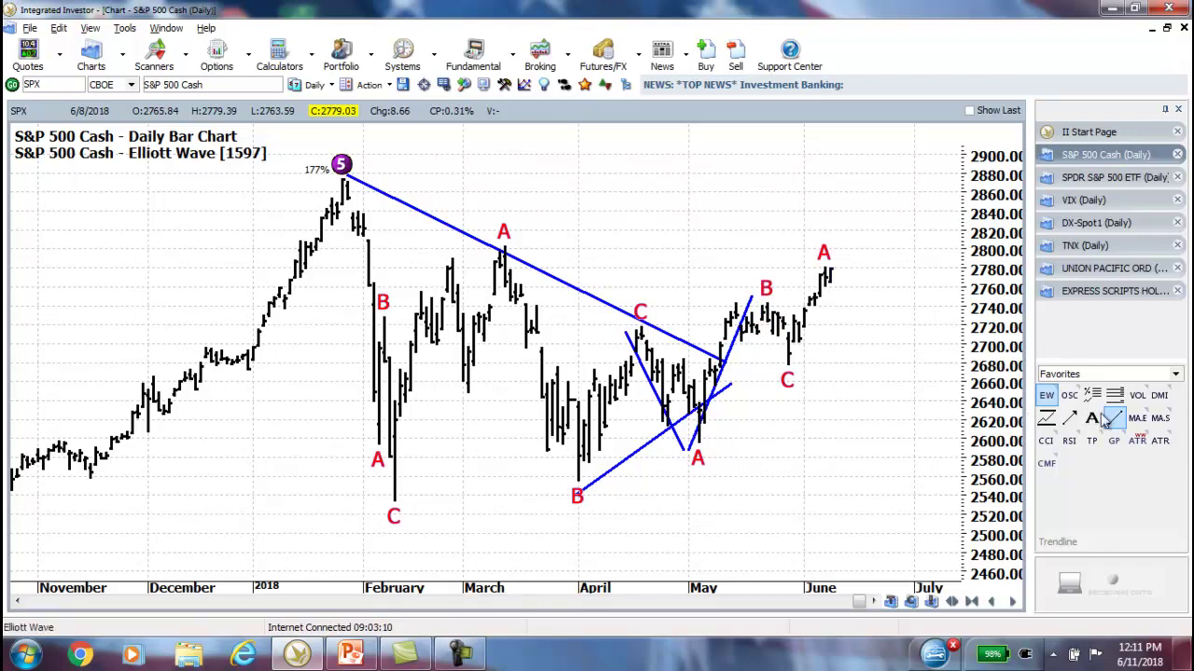
{"action": "left_click_drag", "start_coordinate": [755, 296], "coordinate": [779, 374]}
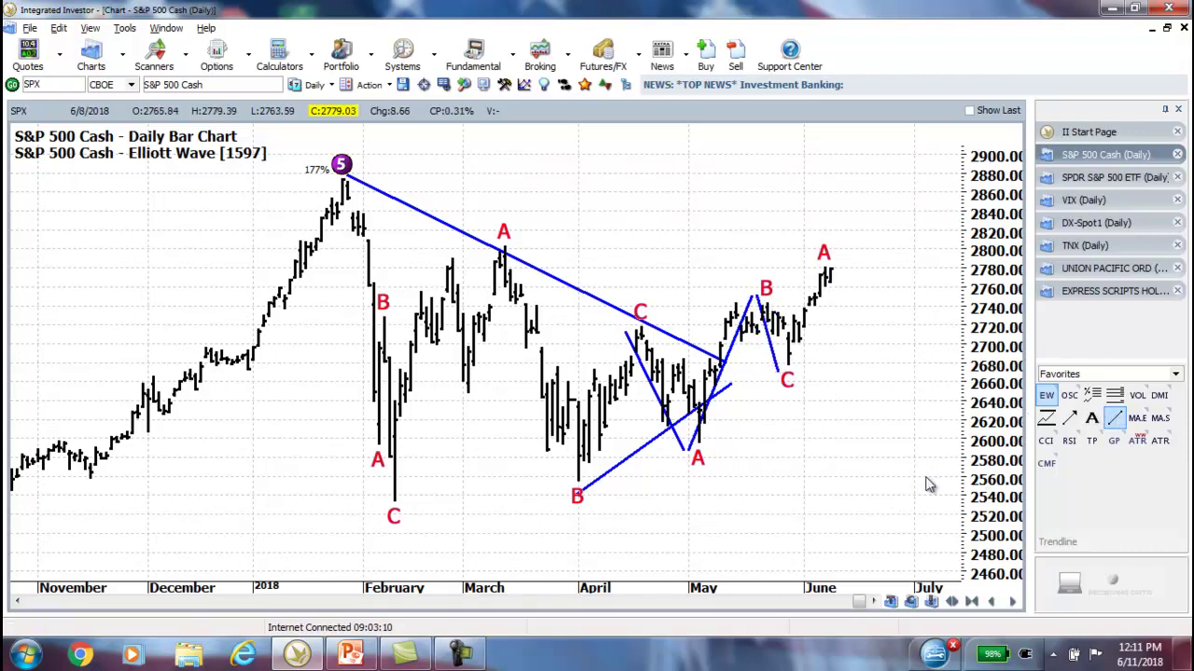
{"action": "scroll", "coordinate": [864, 495], "scroll_direction": "down", "scroll_amount": 2}
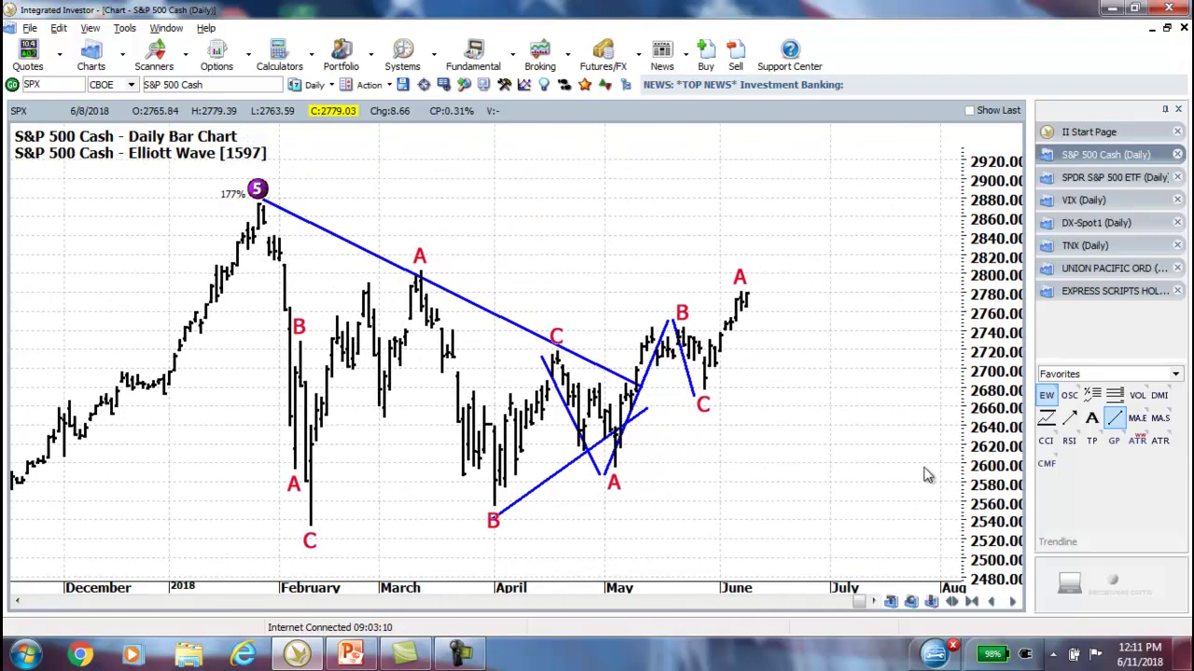
Step: Draw a red upward arrow rising from C past the latest A
{"action": "left_click", "coordinate": [1068, 419]}
{"action": "left_click_drag", "start_coordinate": [725, 377], "coordinate": [783, 283]}
{"action": "left_click", "coordinate": [824, 390]}
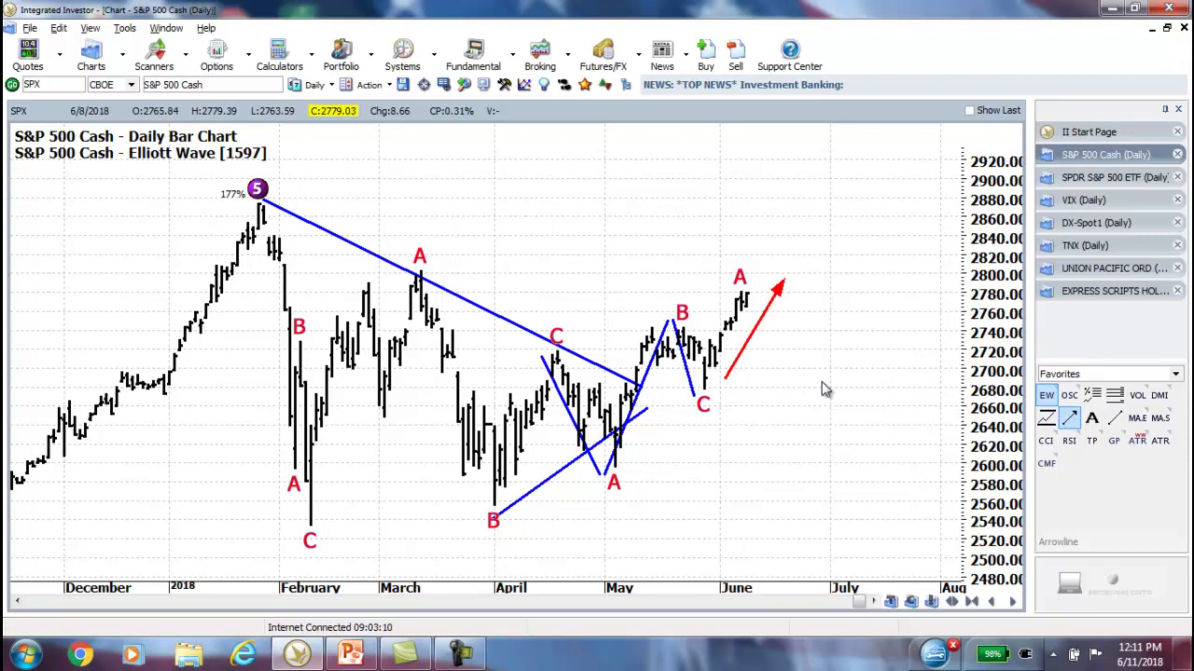
Step: Pan the chart, then step it with arrow keys to the newest June bars
{"action": "left_click_drag", "start_coordinate": [746, 474], "coordinate": [812, 465]}
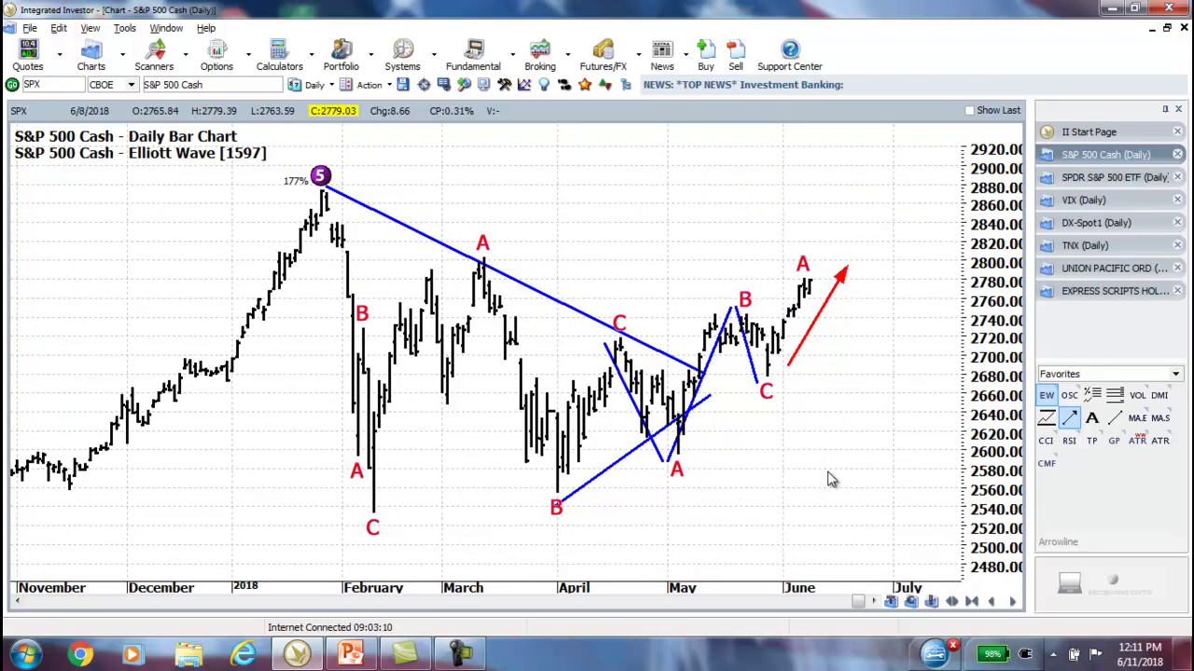
{"action": "left_click_drag", "start_coordinate": [829, 479], "coordinate": [824, 425]}
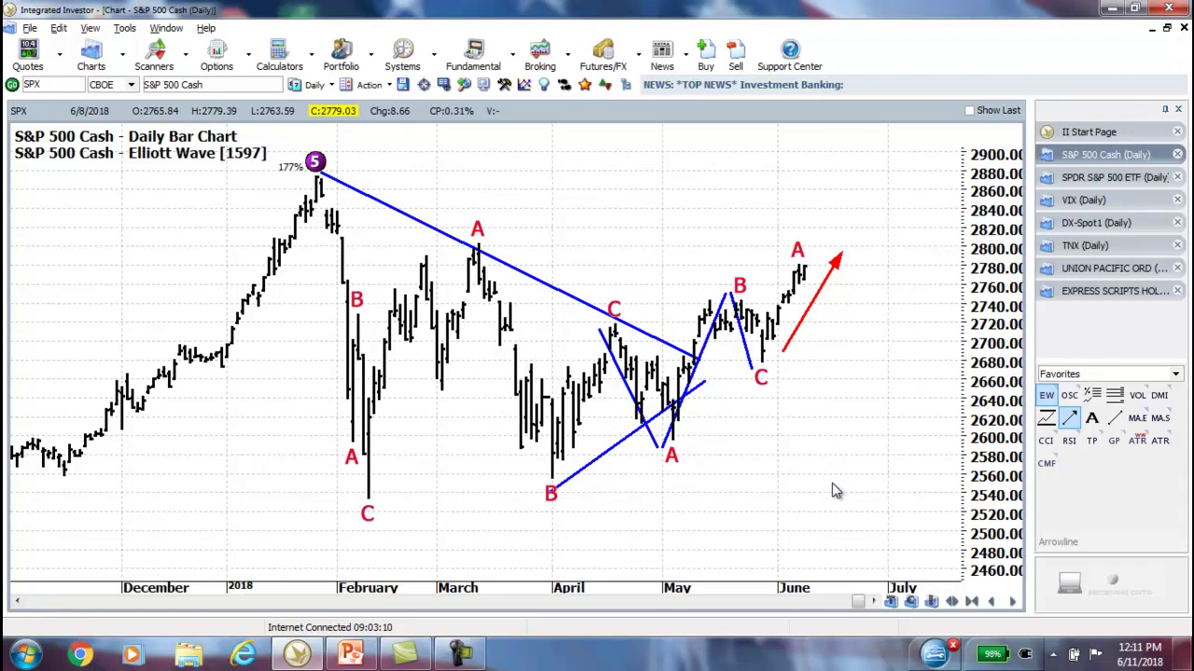
{"action": "left_click_drag", "start_coordinate": [835, 481], "coordinate": [851, 482]}
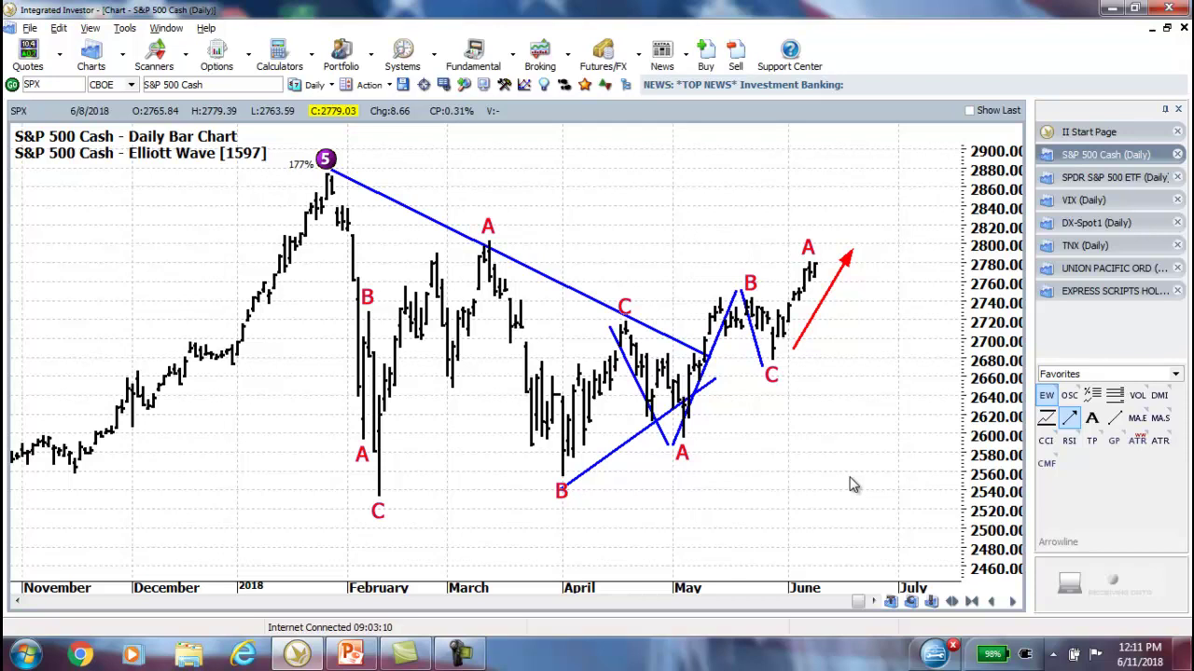
{"action": "left_click_drag", "start_coordinate": [827, 485], "coordinate": [830, 497]}
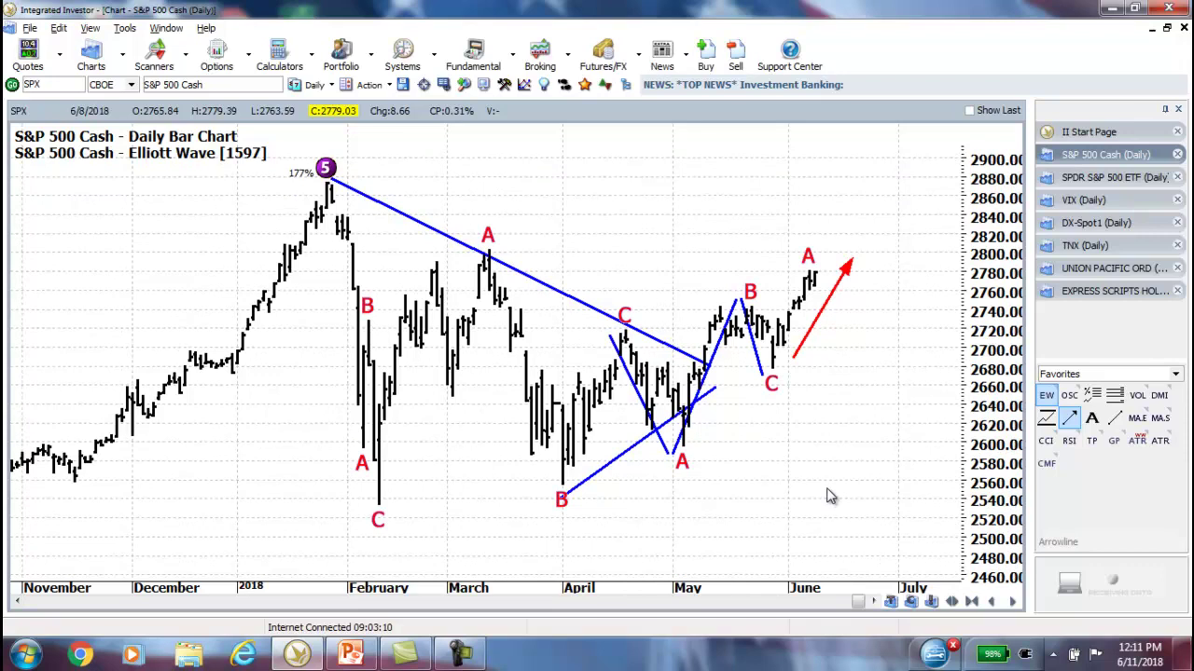
{"action": "left_click_drag", "start_coordinate": [801, 466], "coordinate": [851, 464]}
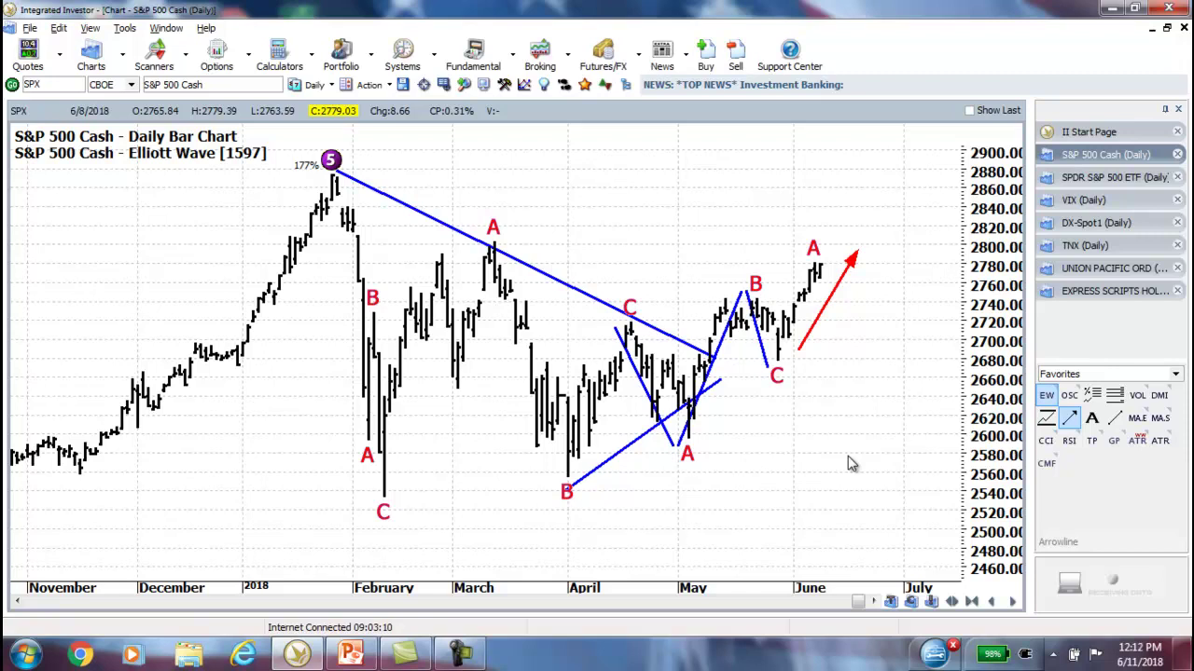
{"action": "key", "text": "Left"}
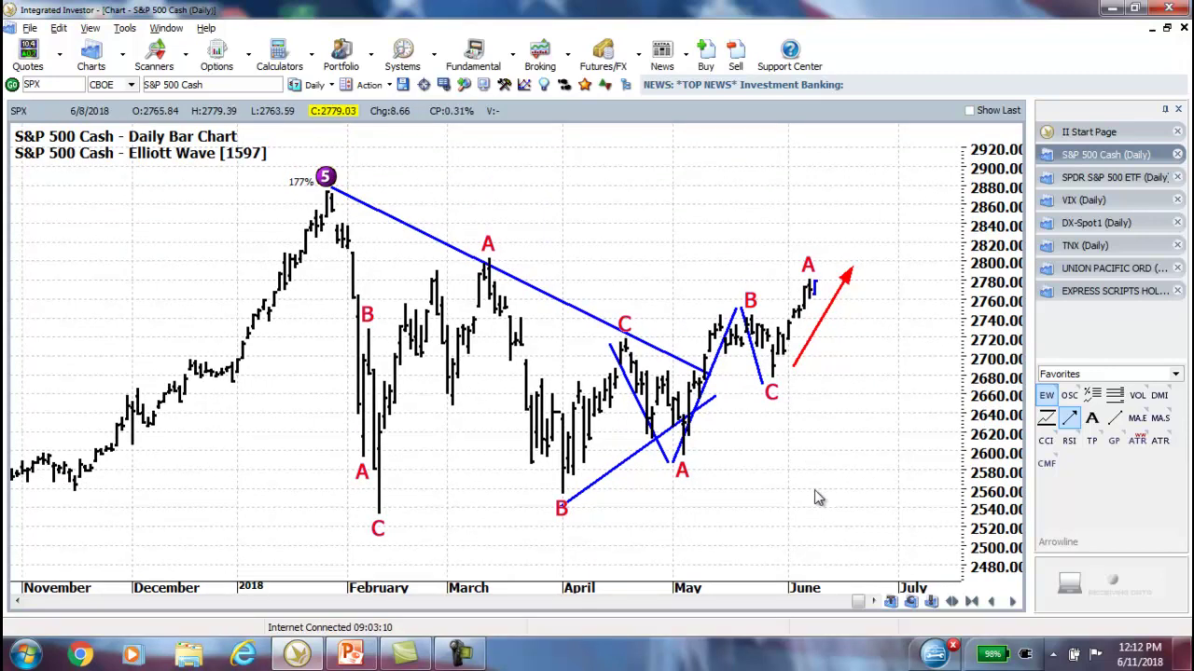
{"action": "key", "text": "Left"}
{"action": "key", "text": "Left"}
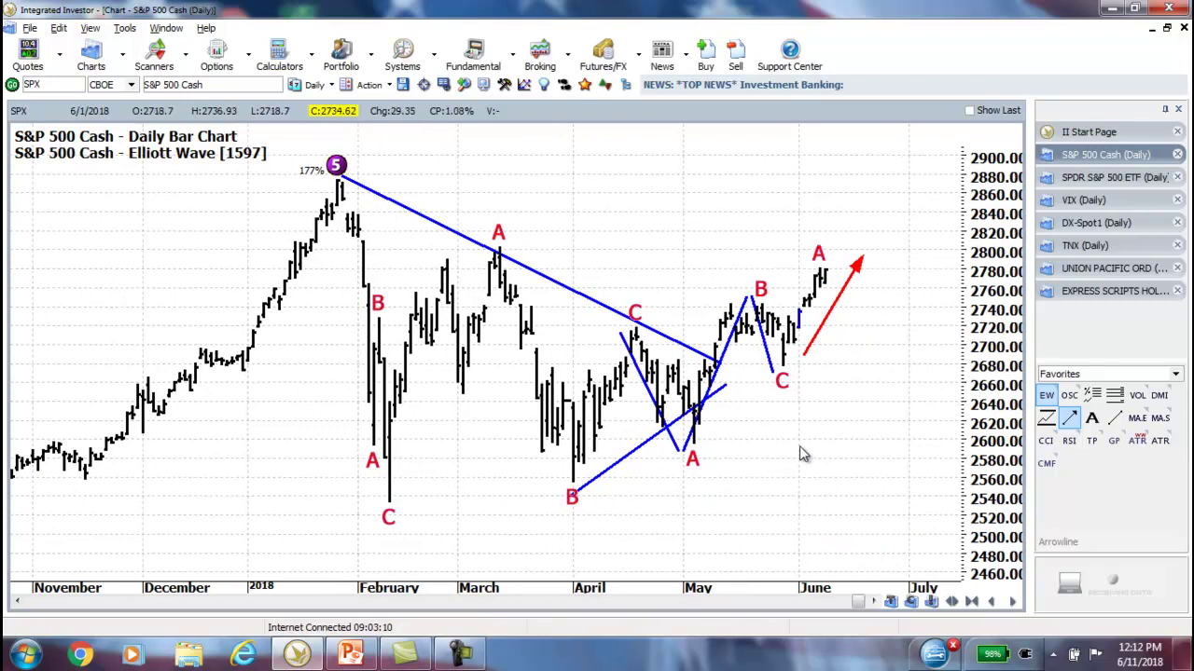
{"action": "key", "text": "Right"}
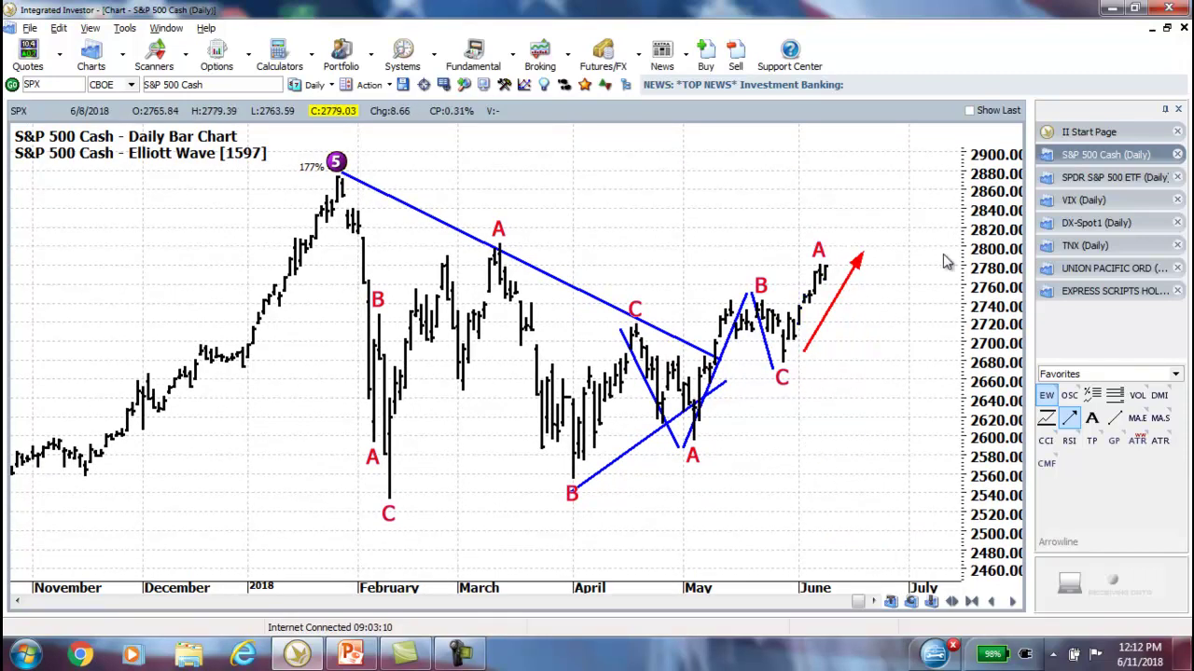
Step: Show the SPDR S&P 500 ETF daily chart with volume, a red upward arrow and EW labels
{"action": "left_click", "coordinate": [1078, 176]}
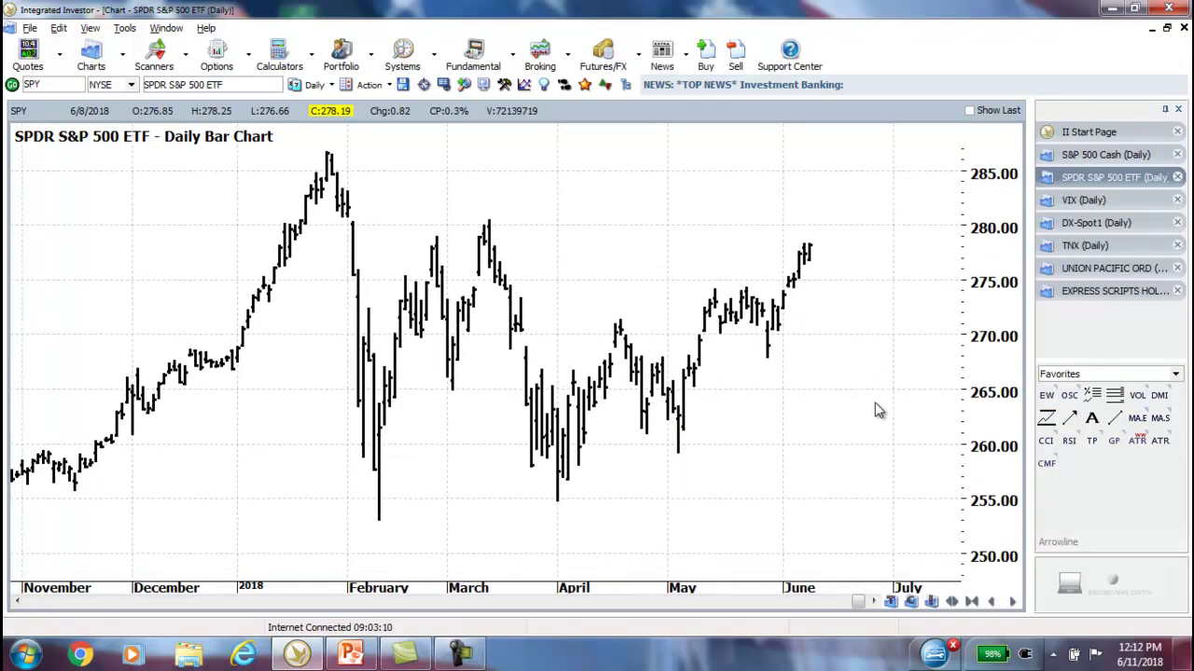
{"action": "left_click", "coordinate": [1138, 396]}
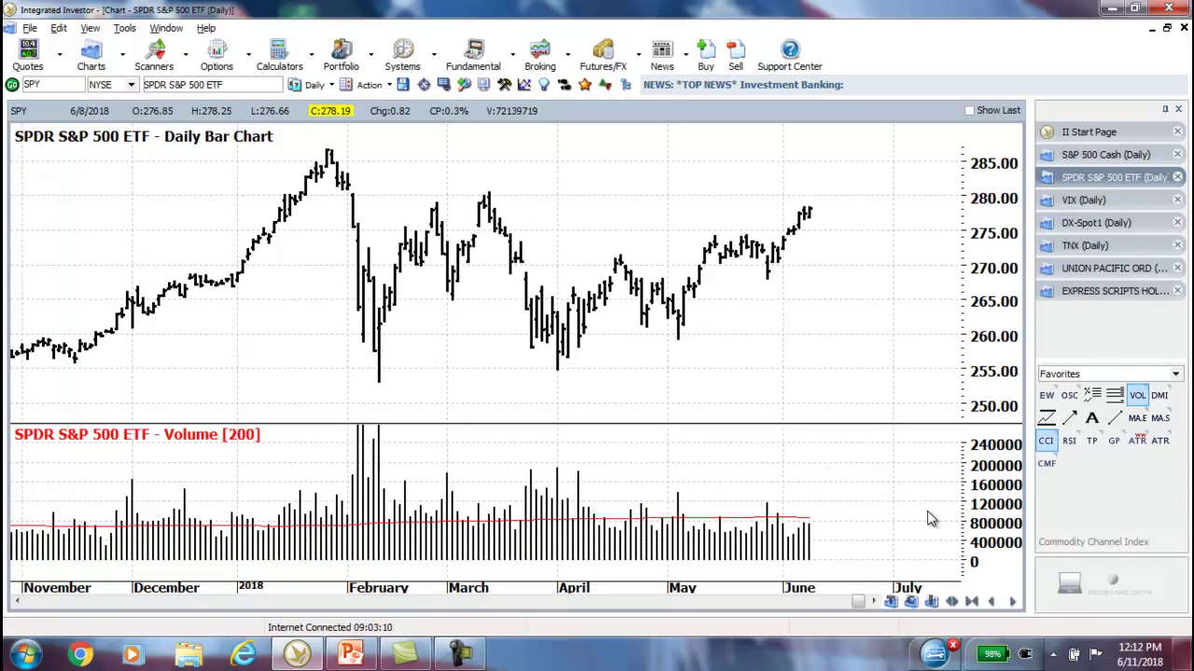
{"action": "left_click", "coordinate": [1069, 419]}
{"action": "left_click_drag", "start_coordinate": [782, 266], "coordinate": [825, 213]}
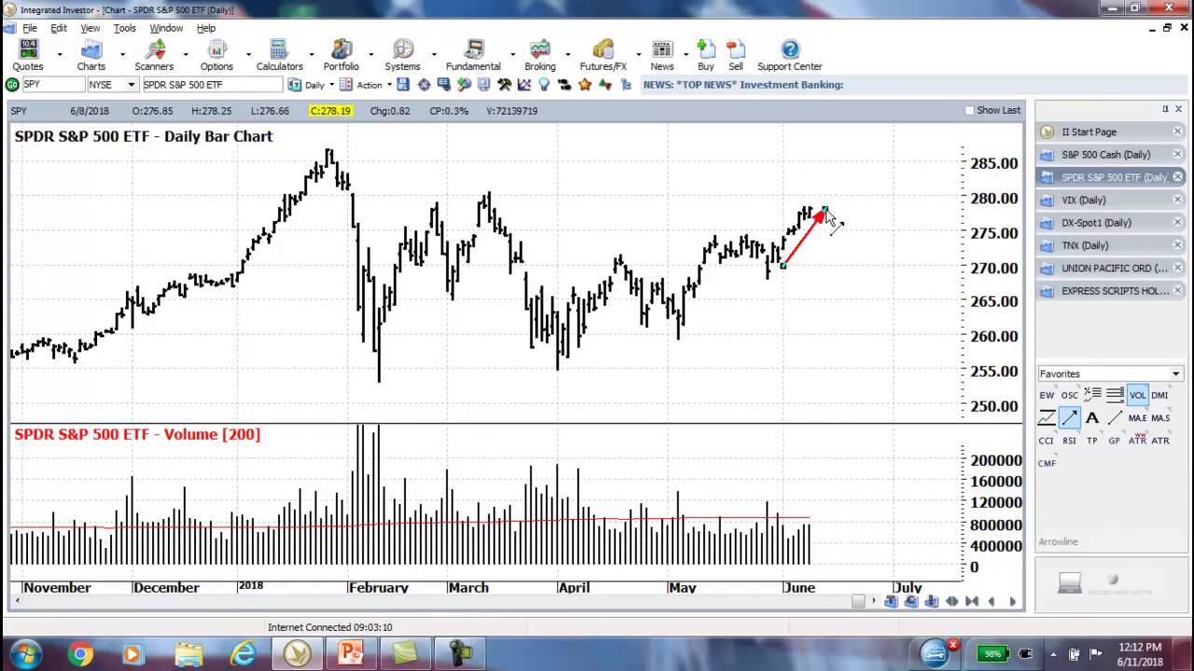
{"action": "left_click", "coordinate": [1044, 394]}
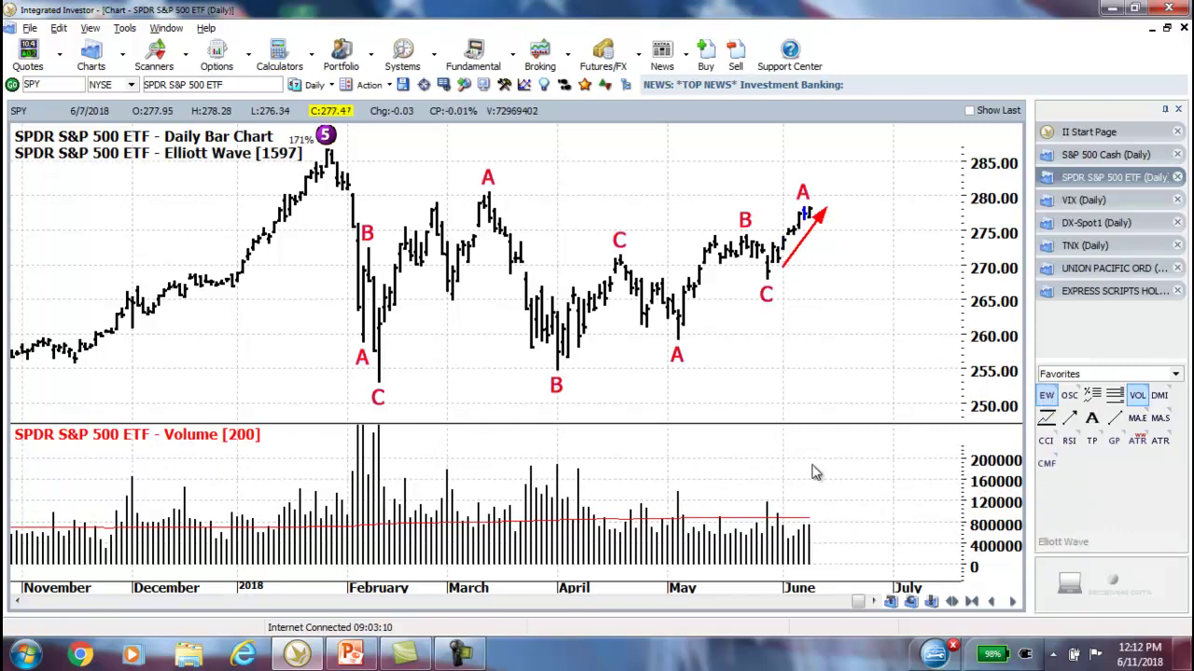
Step: Draw a red upward arrow over the June volume bars
{"action": "left_click", "coordinate": [1070, 420]}
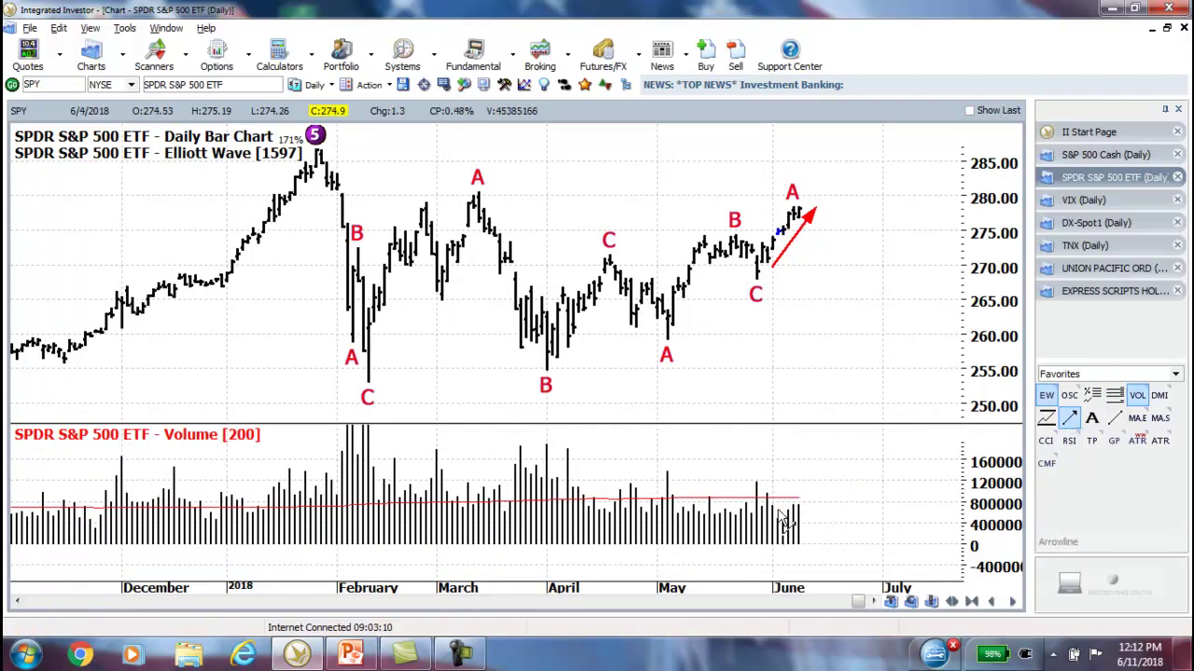
{"action": "left_click_drag", "start_coordinate": [788, 511], "coordinate": [816, 480]}
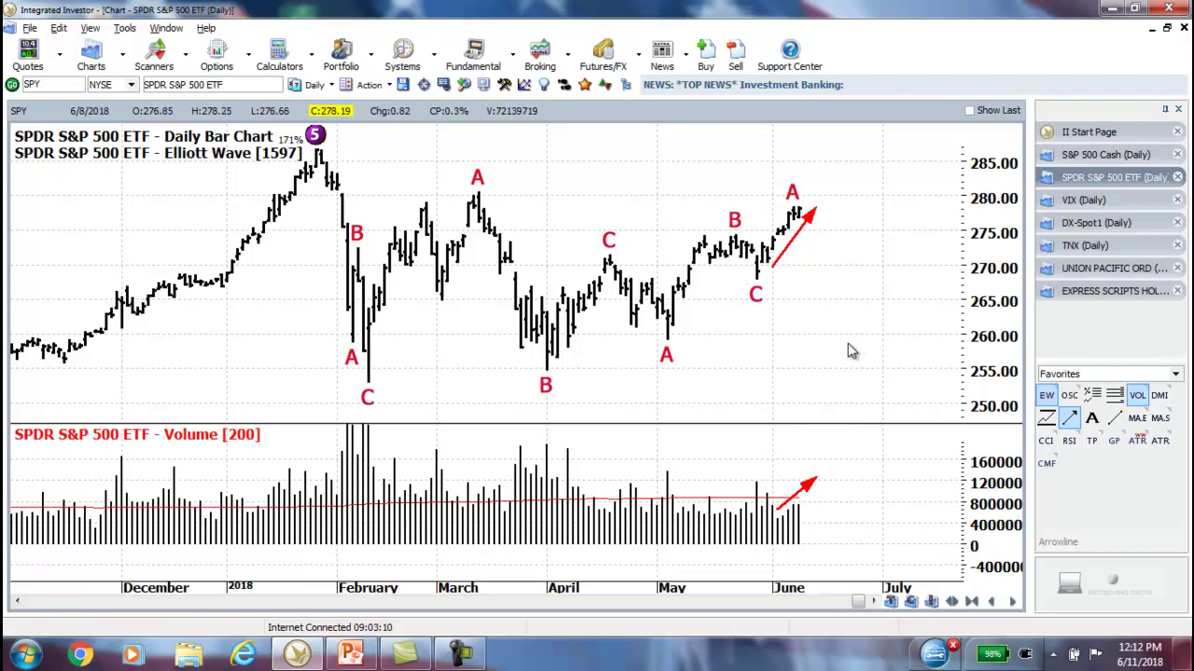
{"action": "scroll", "coordinate": [858, 354], "scroll_direction": "up", "scroll_amount": 2}
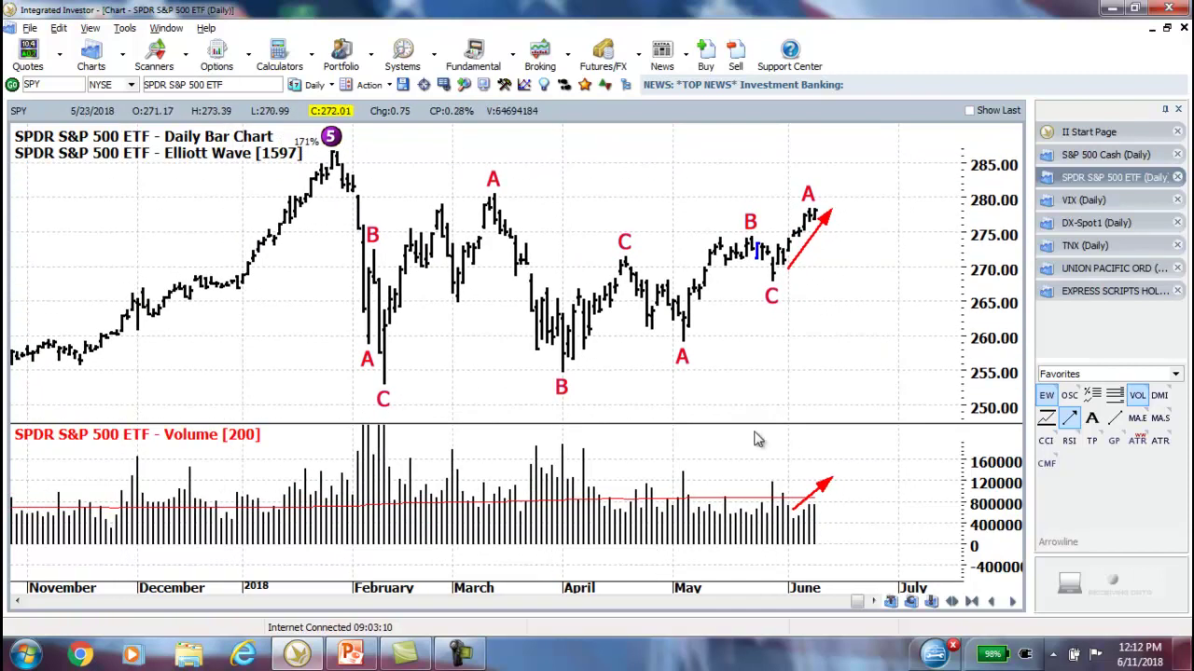
Step: Add a flat blue line across May volume and a red left-pointing arrow at about 267
{"action": "left_click", "coordinate": [1115, 418]}
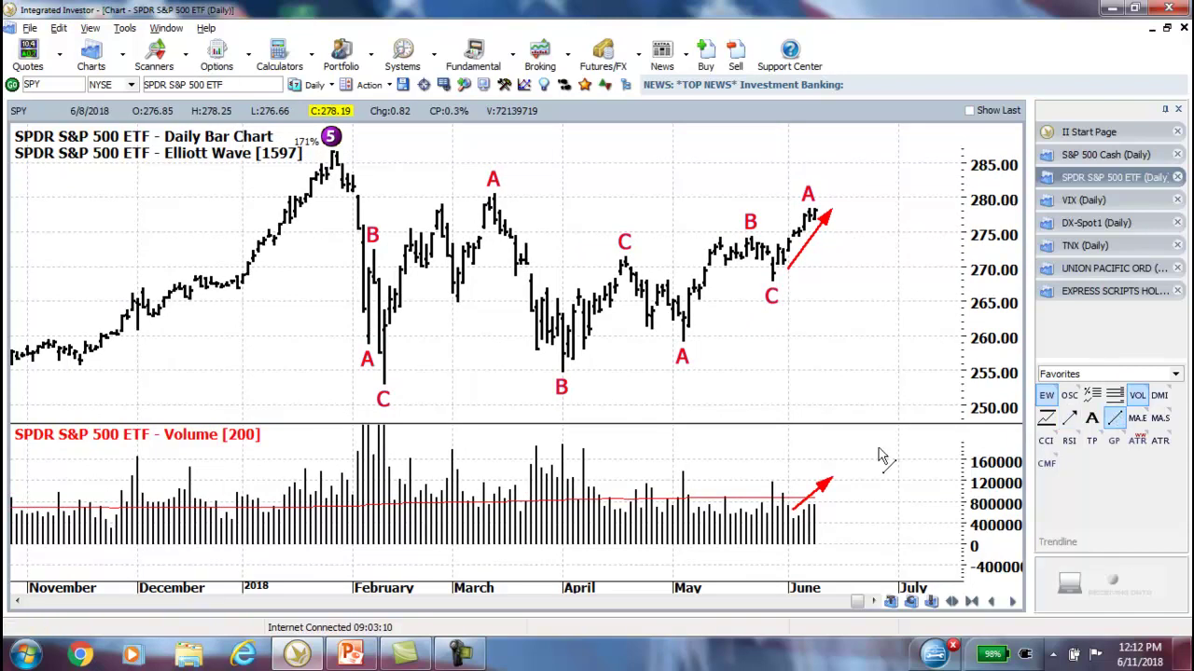
{"action": "left_click_drag", "start_coordinate": [692, 504], "coordinate": [772, 511]}
{"action": "left_click", "coordinate": [1069, 419]}
{"action": "left_click_drag", "start_coordinate": [883, 287], "coordinate": [681, 303]}
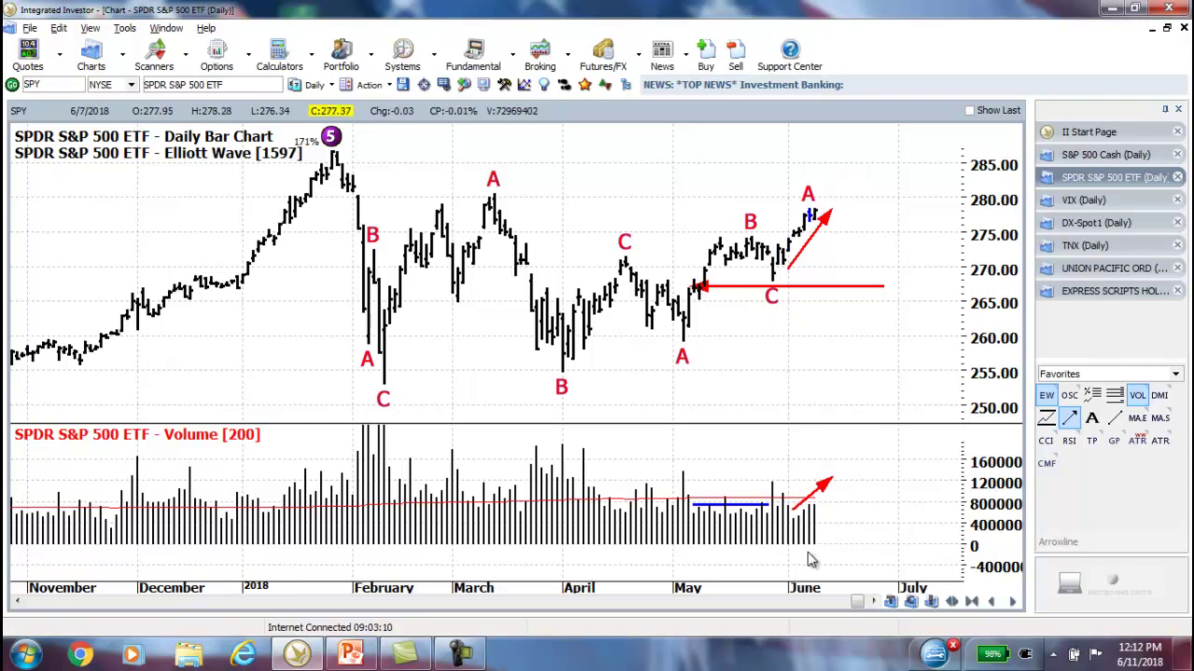
{"action": "scroll", "coordinate": [876, 334], "scroll_direction": "down", "scroll_amount": 2}
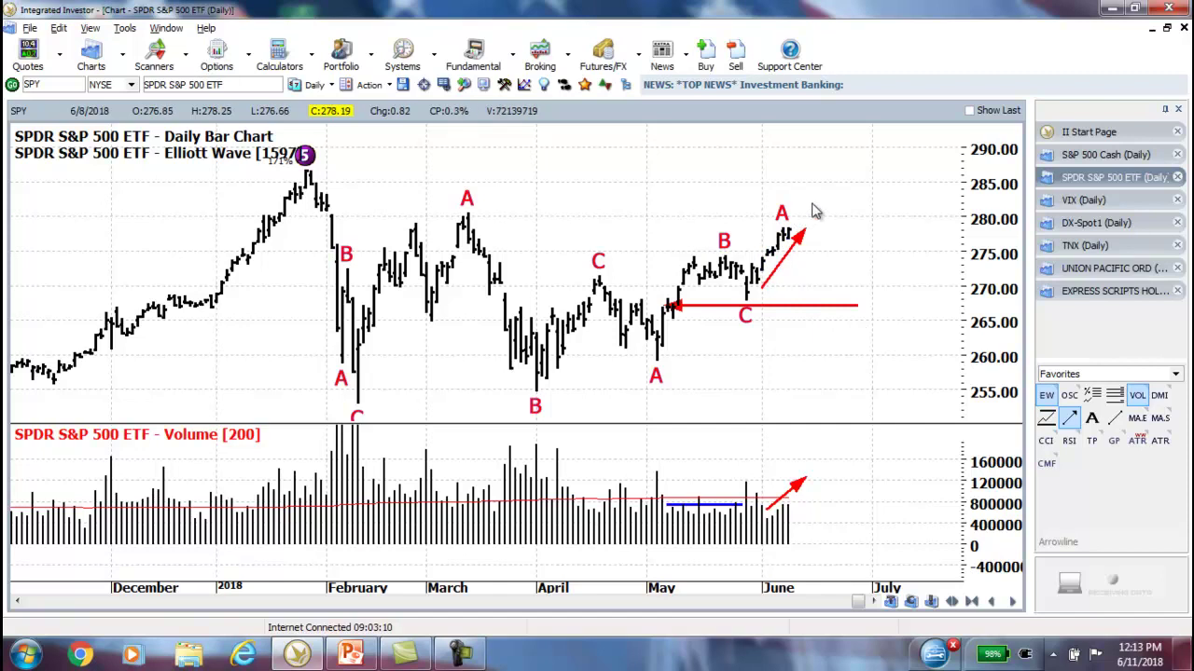
{"action": "scroll", "coordinate": [919, 355], "scroll_direction": "up", "scroll_amount": 2}
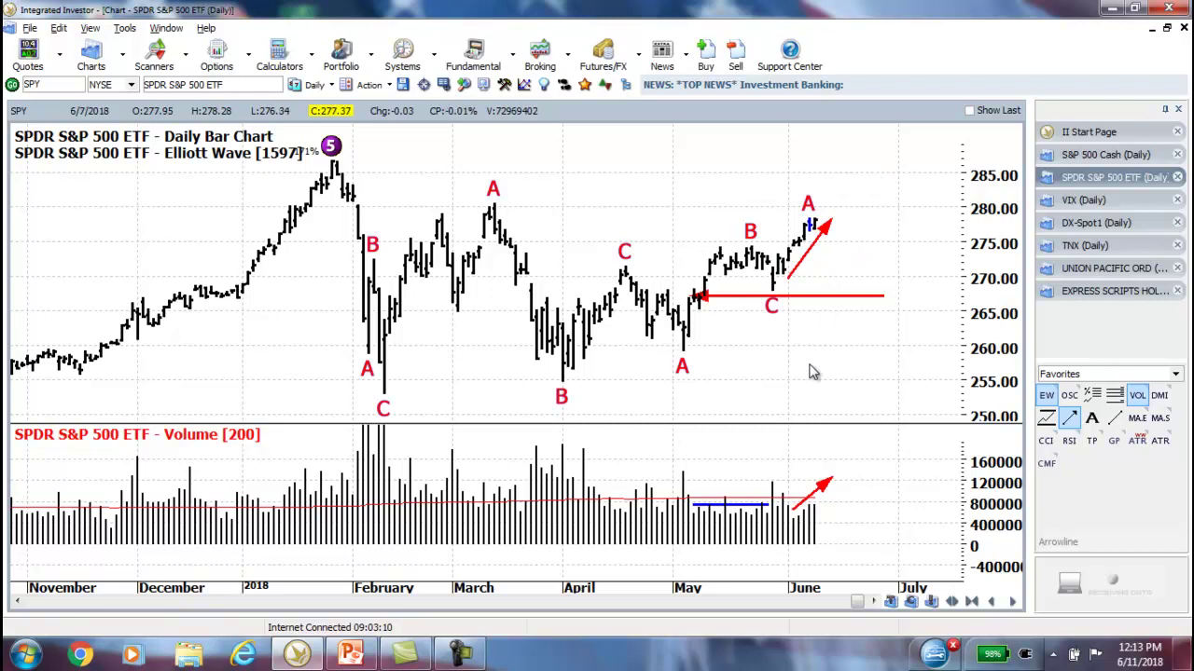
{"action": "left_click_drag", "start_coordinate": [813, 371], "coordinate": [849, 364]}
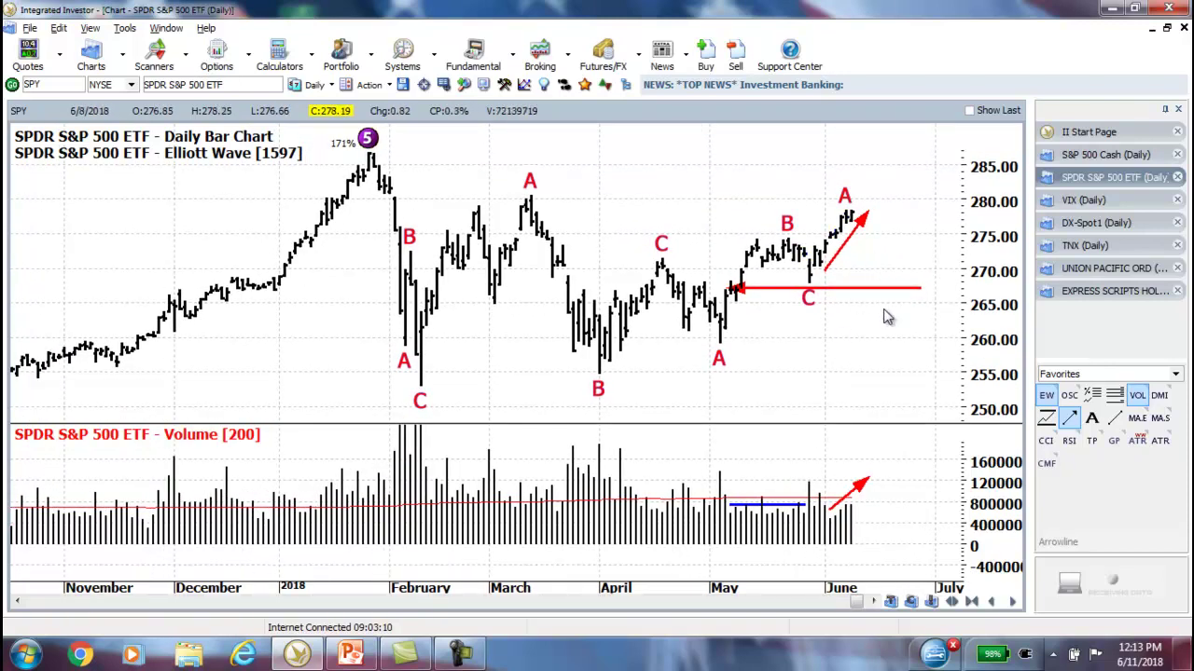
Step: Show the VIX daily chart and pan it so the view extends into August
{"action": "left_click", "coordinate": [1073, 201]}
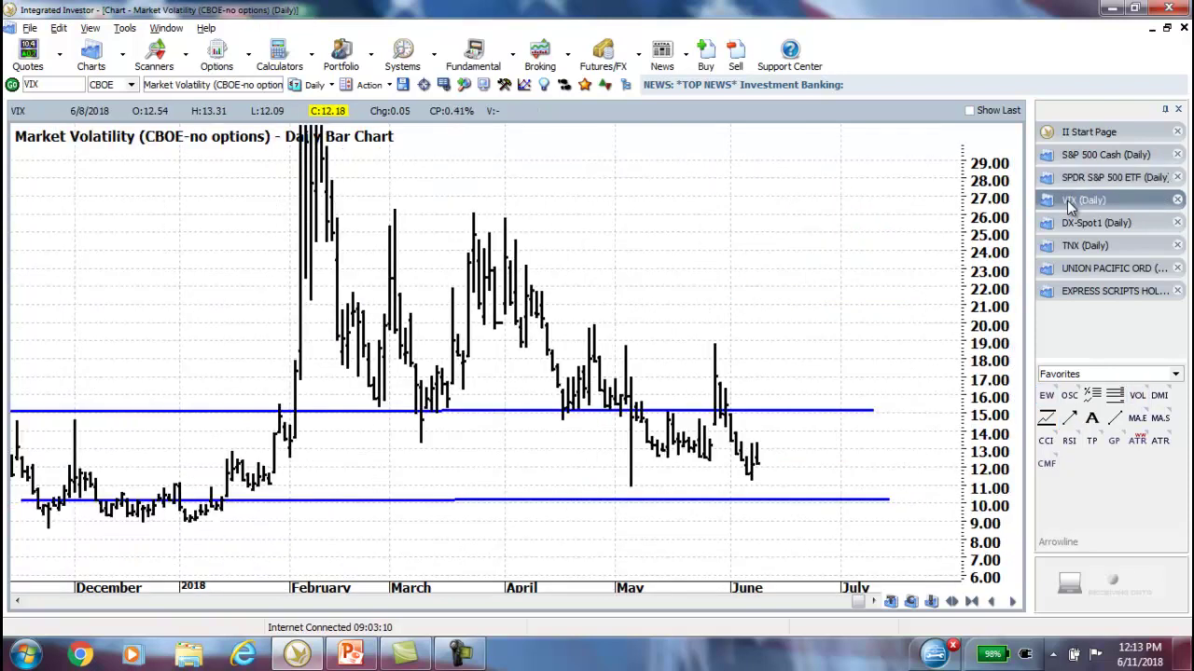
{"action": "scroll", "coordinate": [755, 289], "scroll_direction": "up", "scroll_amount": 5}
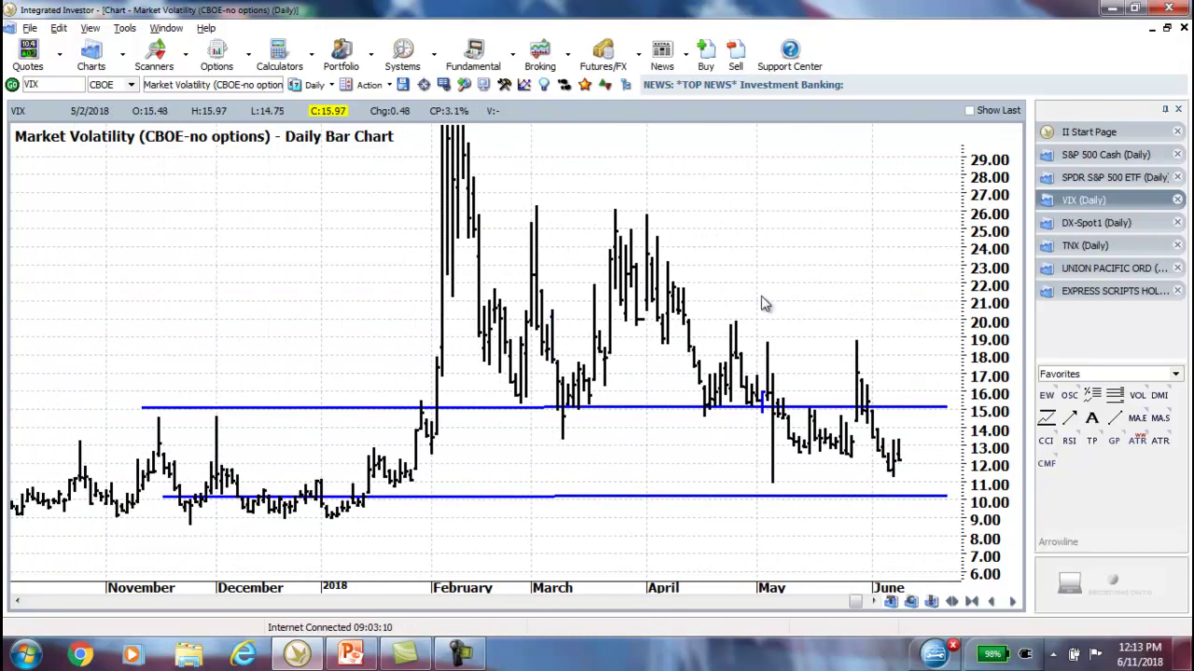
{"action": "left_click_drag", "start_coordinate": [831, 285], "coordinate": [718, 292]}
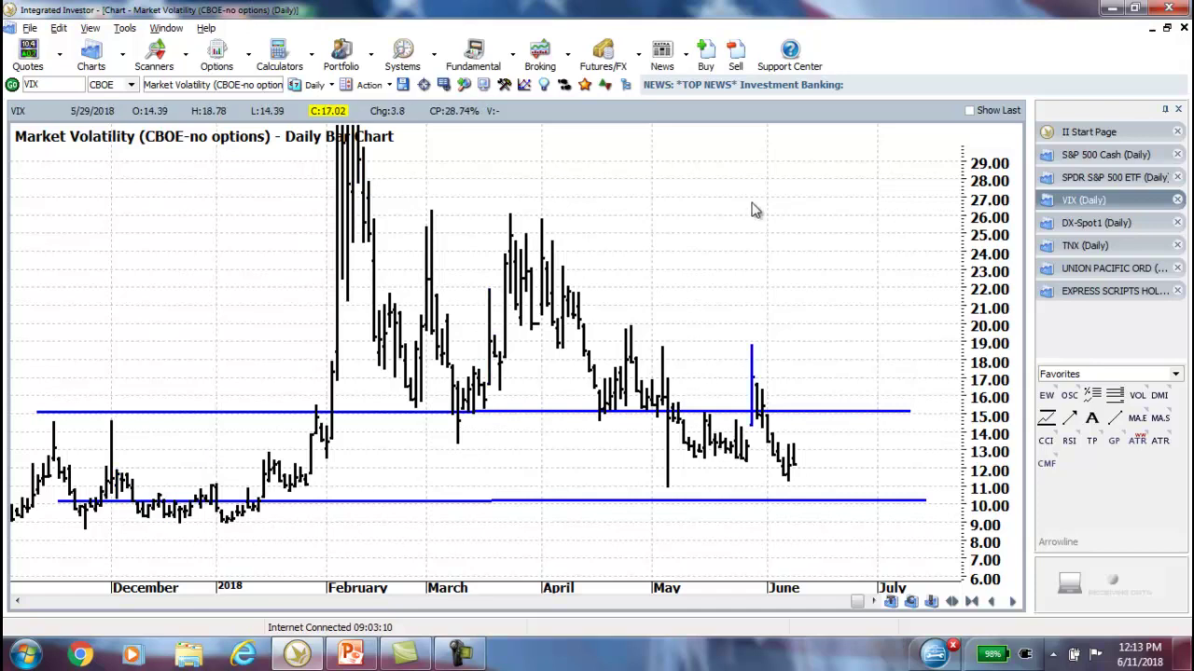
{"action": "left_click_drag", "start_coordinate": [756, 227], "coordinate": [842, 274]}
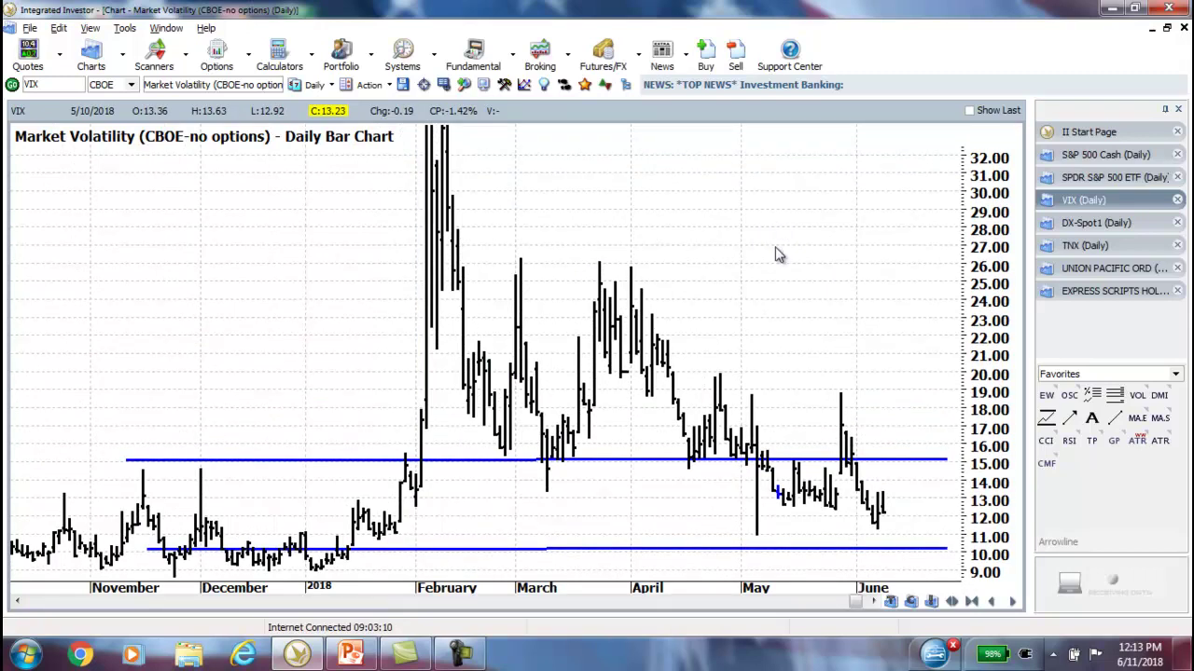
{"action": "left_click_drag", "start_coordinate": [807, 299], "coordinate": [762, 271]}
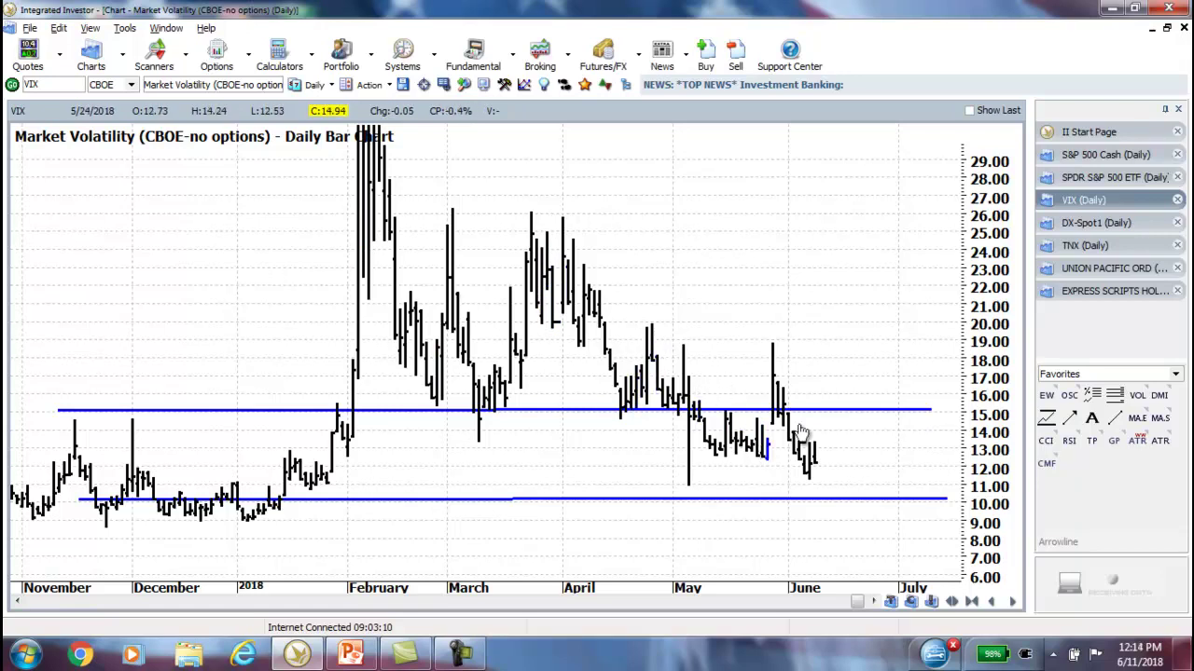
{"action": "left_click_drag", "start_coordinate": [867, 309], "coordinate": [780, 325]}
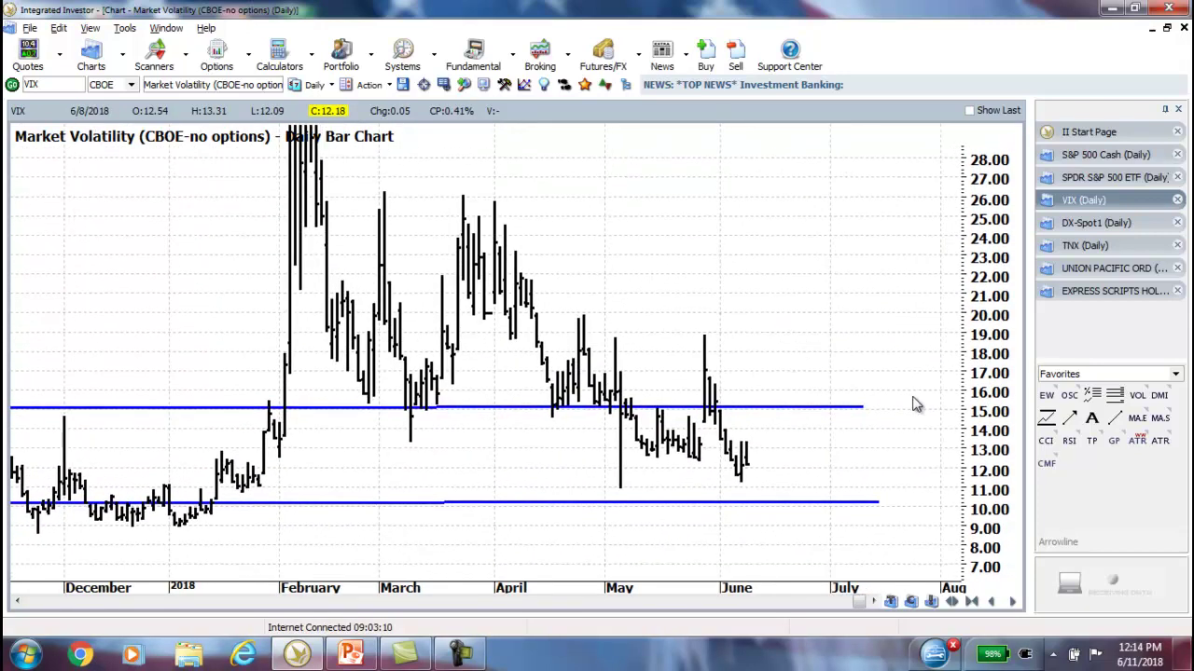
{"action": "left_click_drag", "start_coordinate": [882, 341], "coordinate": [828, 329]}
{"action": "left_click", "coordinate": [1069, 417]}
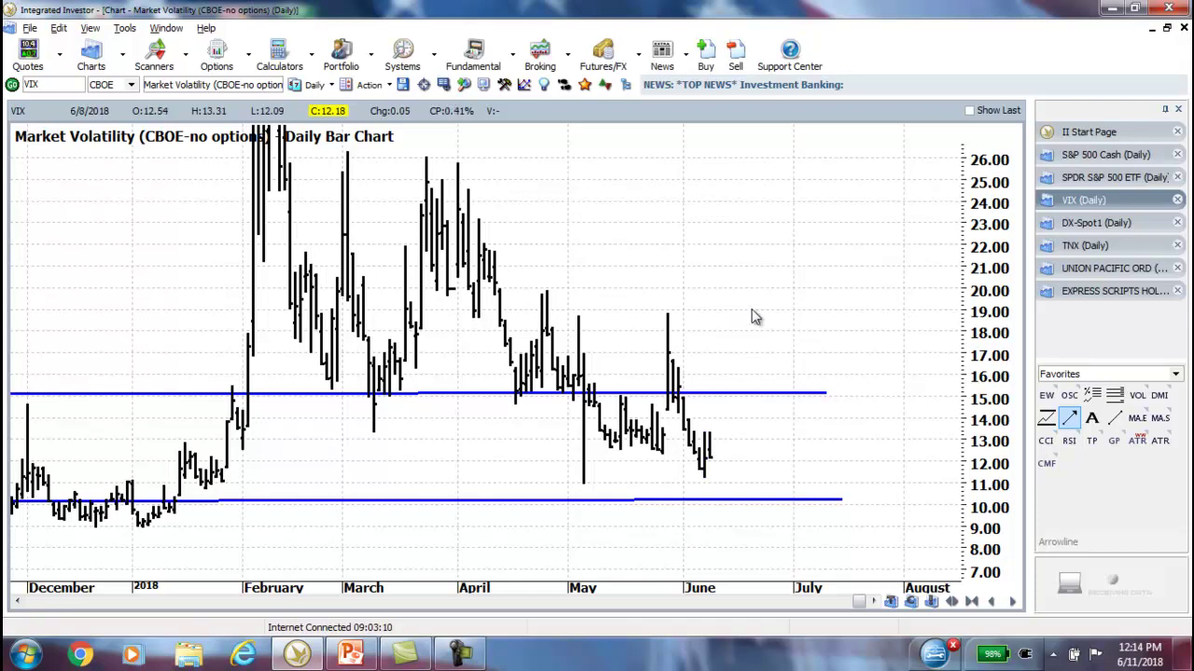
{"action": "scroll", "coordinate": [774, 322], "scroll_direction": "up", "scroll_amount": 1}
{"action": "scroll", "coordinate": [980, 401], "scroll_direction": "down", "scroll_amount": 1}
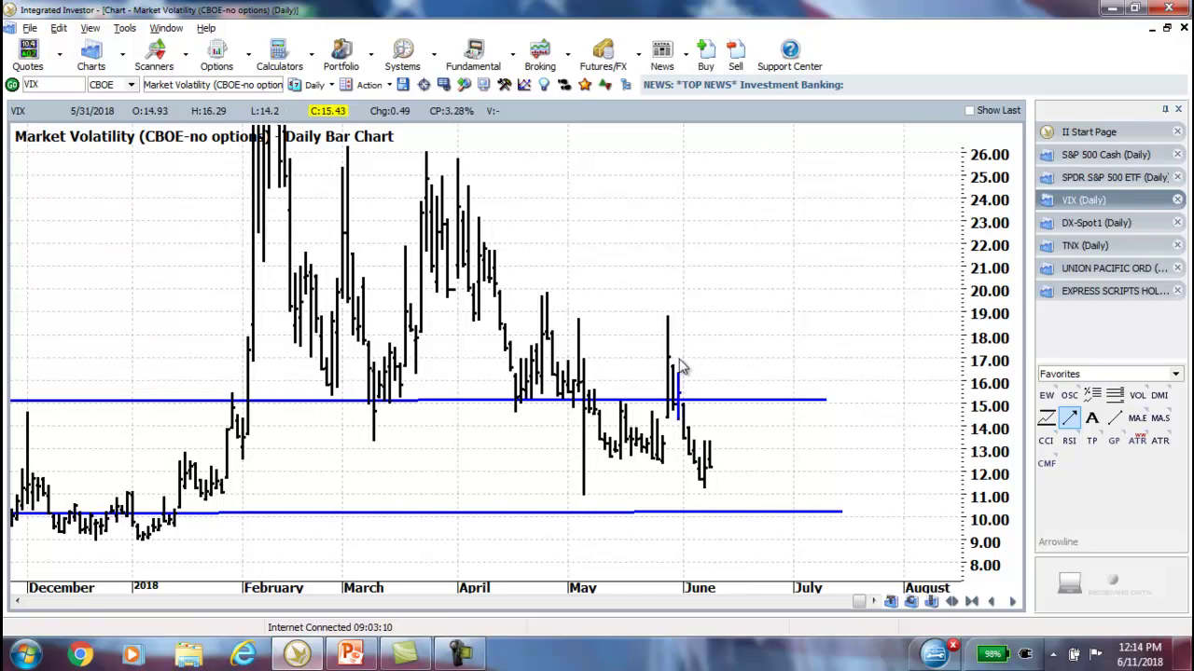
{"action": "scroll", "coordinate": [858, 366], "scroll_direction": "up", "scroll_amount": 1}
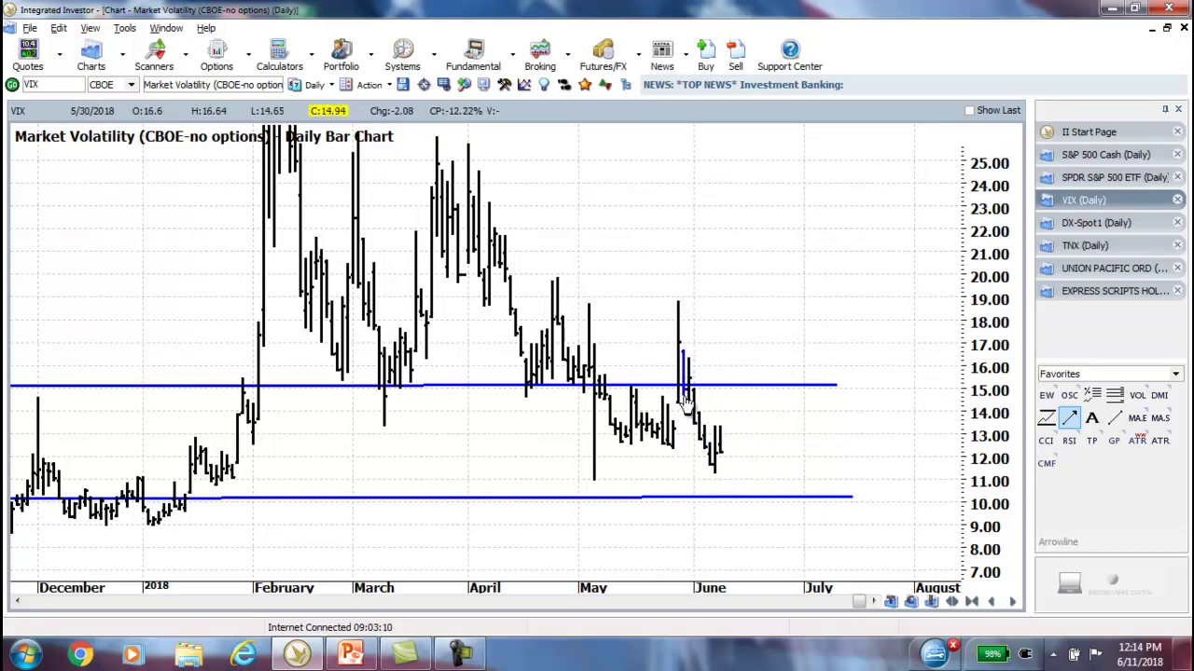
{"action": "scroll", "coordinate": [774, 261], "scroll_direction": "up", "scroll_amount": 2}
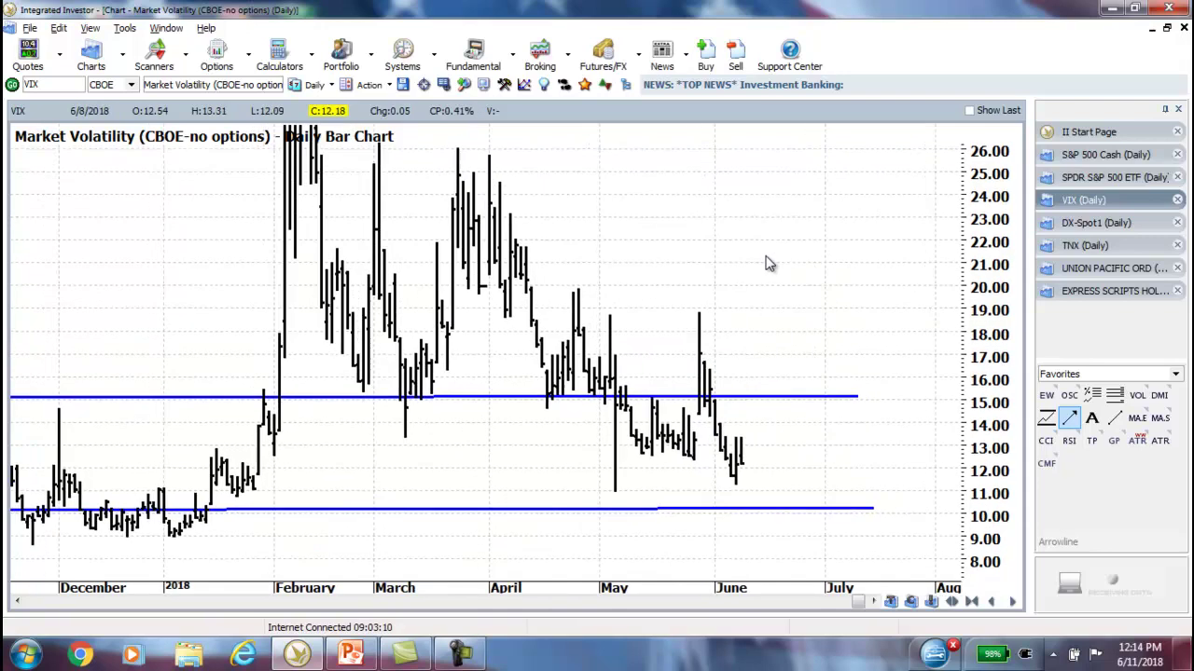